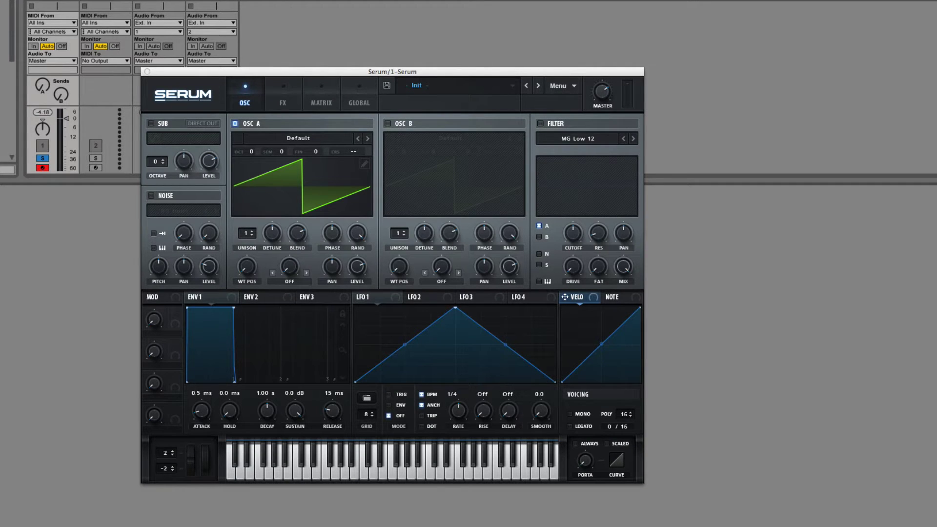
Step: Switch to Audacity, import the BinAdd Fib 11010001 audio by reading the original file directly, and examine its waveform
{"action": "left_click_drag", "start_coordinate": [439, 278], "coordinate": [467, 218]}
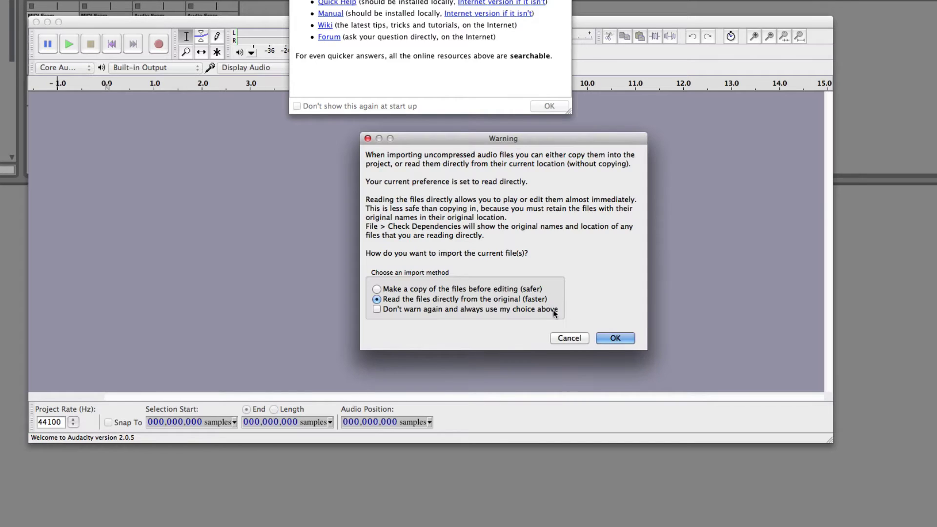
{"action": "left_click", "coordinate": [612, 336]}
{"action": "left_click", "coordinate": [549, 106]}
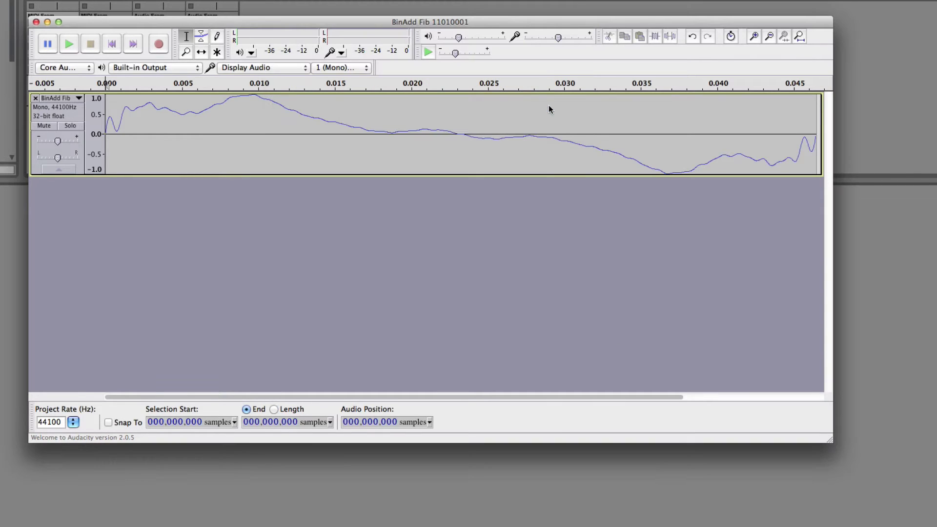
{"action": "left_click", "coordinate": [560, 128]}
{"action": "left_click", "coordinate": [134, 44]}
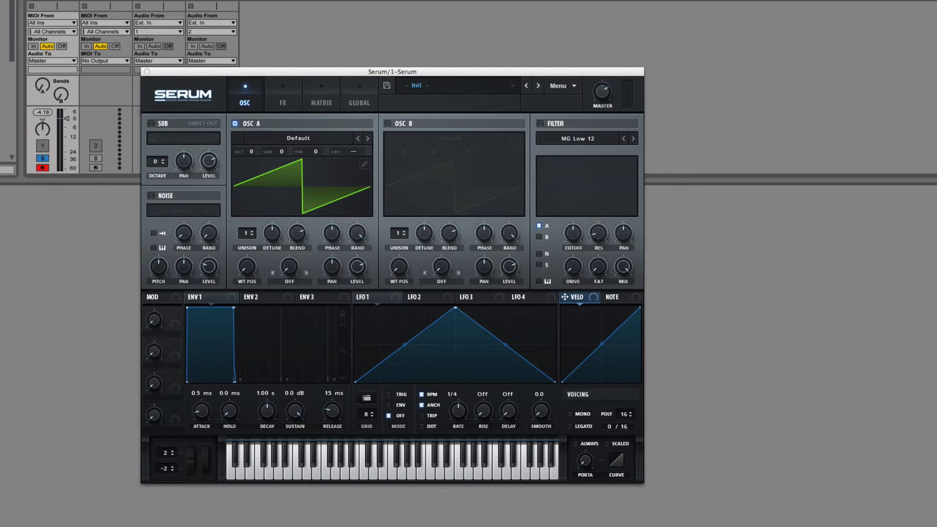
Step: Try loading an audio file into oscillator A, and check the result in its wavetable editor
{"action": "left_click_drag", "start_coordinate": [344, 263], "coordinate": [359, 209]}
{"action": "left_click_drag", "start_coordinate": [246, 267], "coordinate": [254, 198]}
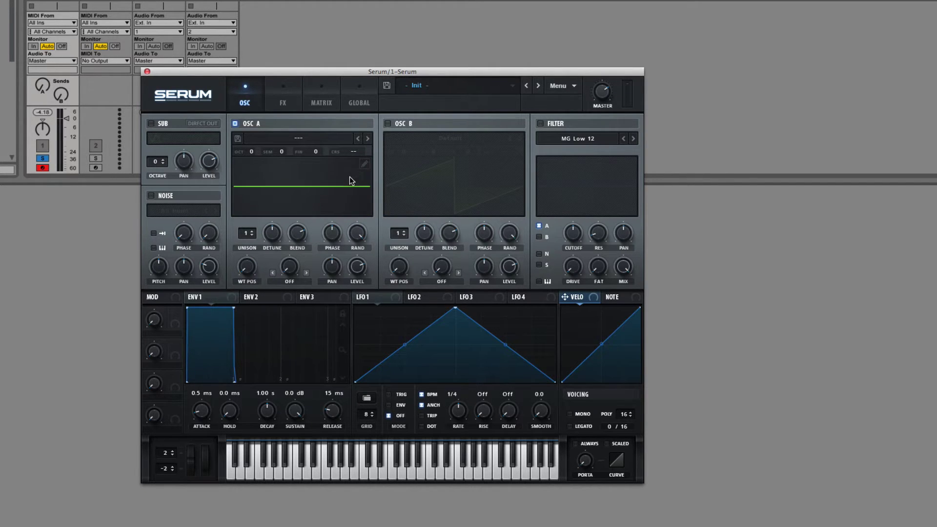
{"action": "left_click", "coordinate": [364, 166]}
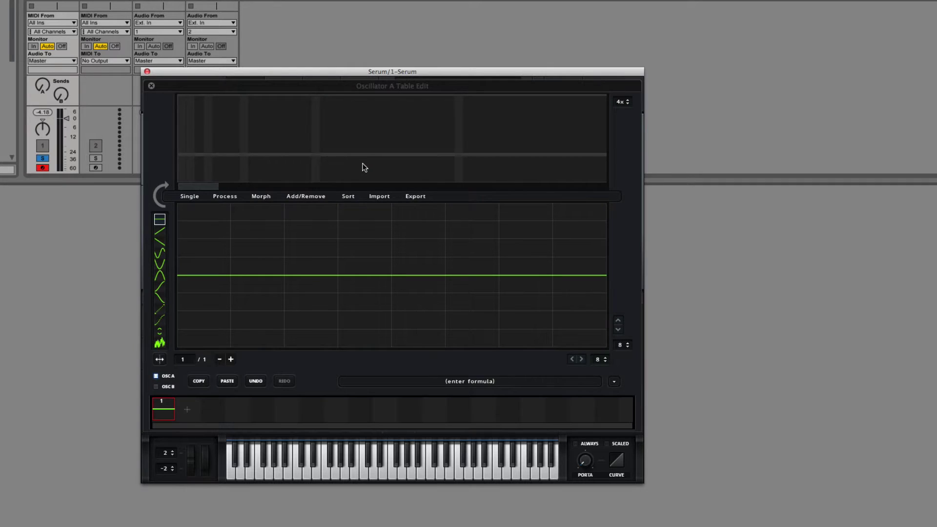
{"action": "left_click", "coordinate": [148, 85]}
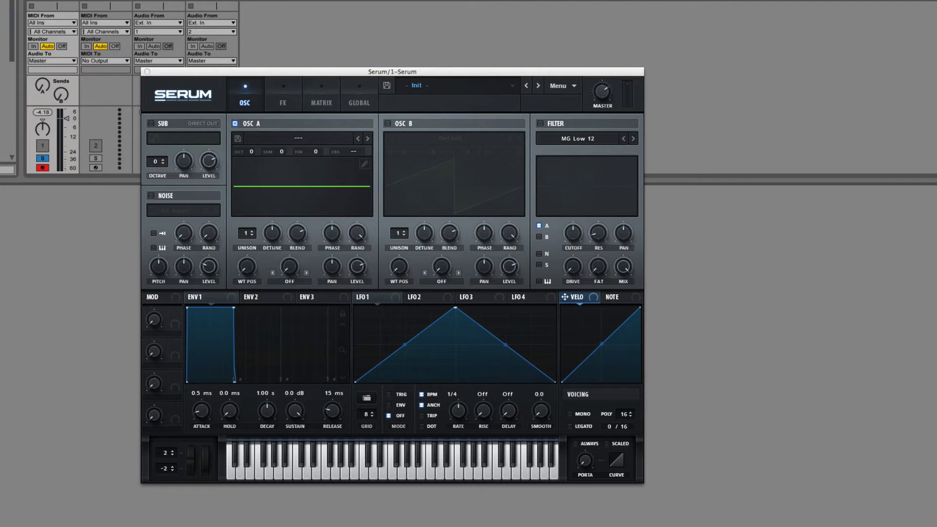
Step: Hide and restore the synth window, and load a single-cycle waveform file into oscillator A
{"action": "key", "text": "super+alt+p"}
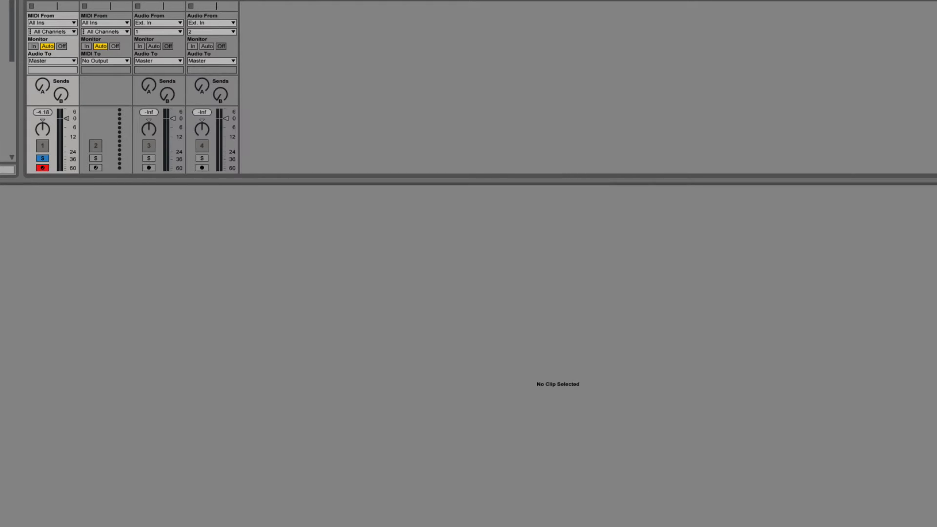
{"action": "key", "text": "super+alt+p"}
{"action": "left_click_drag", "start_coordinate": [934, 89], "coordinate": [880, 82]}
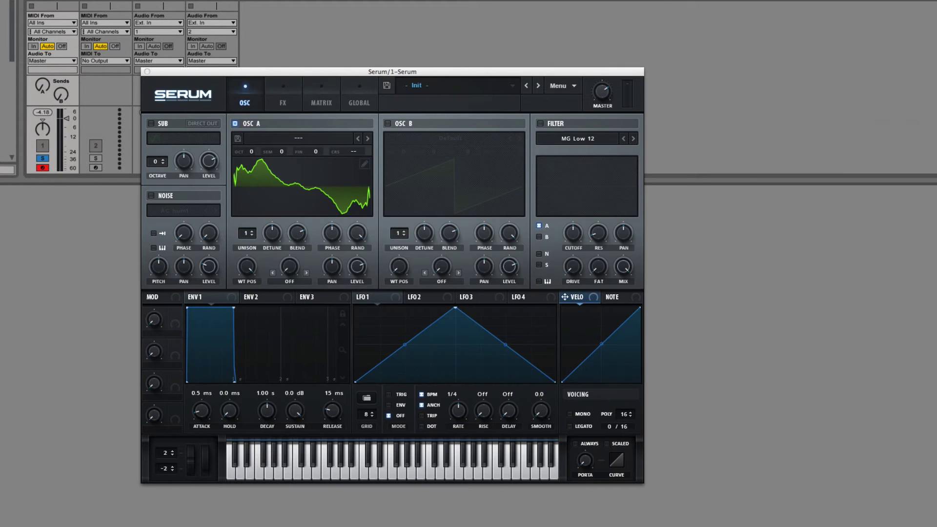
Step: Load a multi-frame audio file into oscillator A as its wavetable
{"action": "left_click_drag", "start_coordinate": [395, 141], "coordinate": [358, 176]}
{"action": "left_click", "coordinate": [406, 140]}
{"action": "left_click", "coordinate": [388, 147]}
{"action": "left_click_drag", "start_coordinate": [934, 327], "coordinate": [344, 210]}
{"action": "left_click_drag", "start_coordinate": [247, 265], "coordinate": [250, 341]}
{"action": "left_click", "coordinate": [297, 177]}
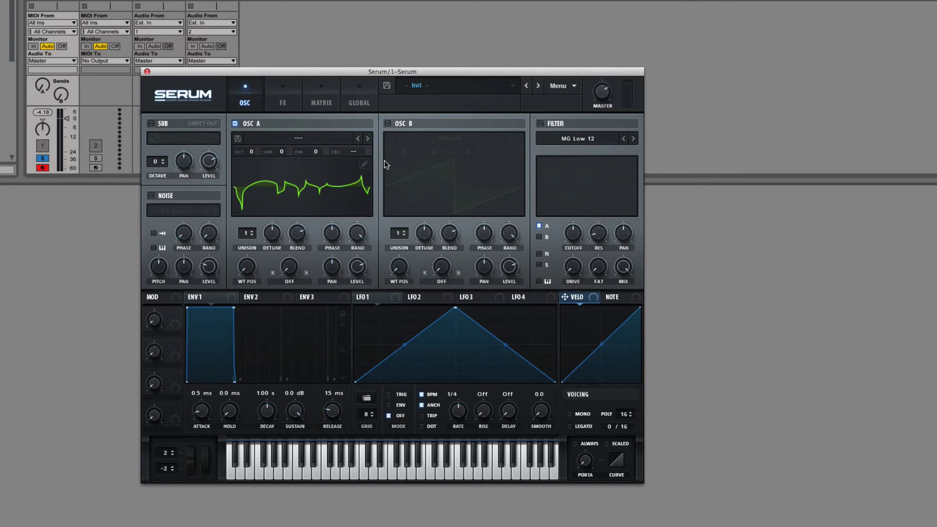
Step: Examine several frames of oscillator A's imported wavetable up to frame 20, and close the wavetable editor
{"action": "left_click", "coordinate": [364, 164]}
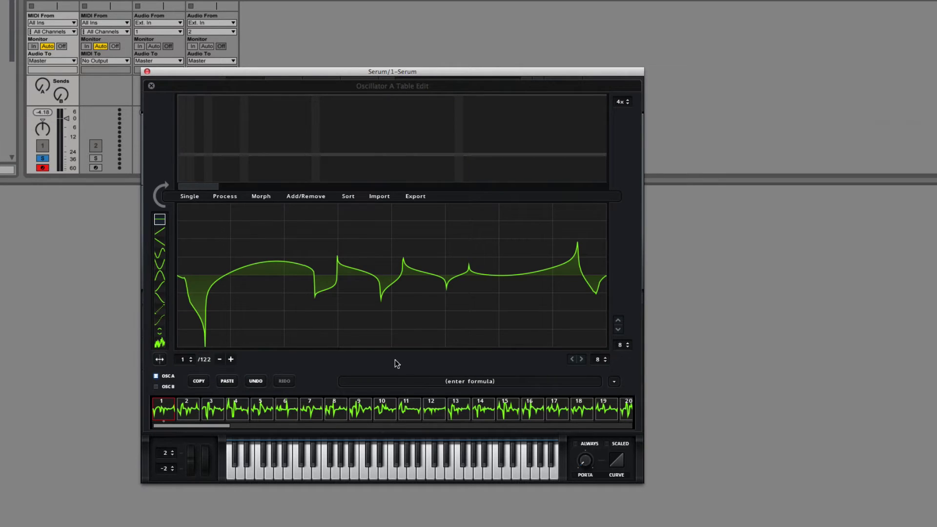
{"action": "left_click", "coordinate": [424, 412]}
{"action": "left_click", "coordinate": [556, 403]}
{"action": "left_click", "coordinate": [605, 405]}
{"action": "left_click", "coordinate": [630, 407]}
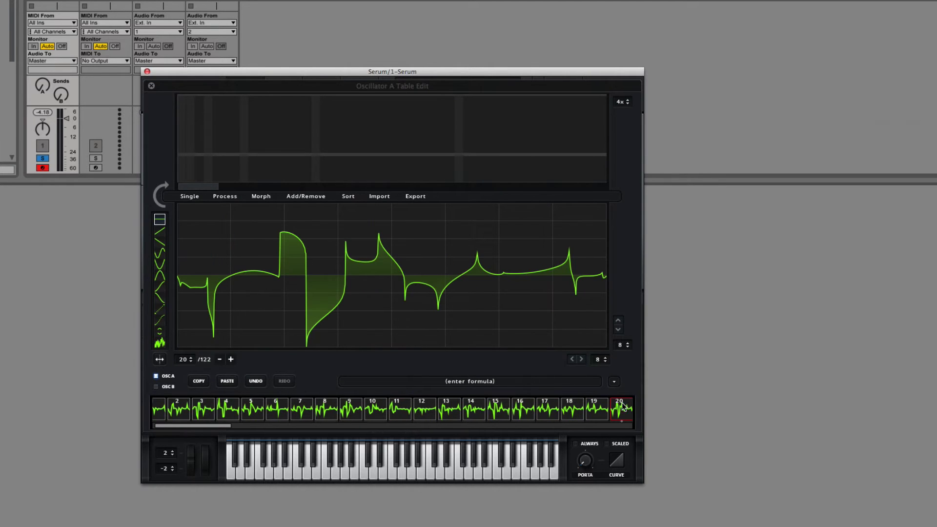
{"action": "left_click", "coordinate": [151, 85]}
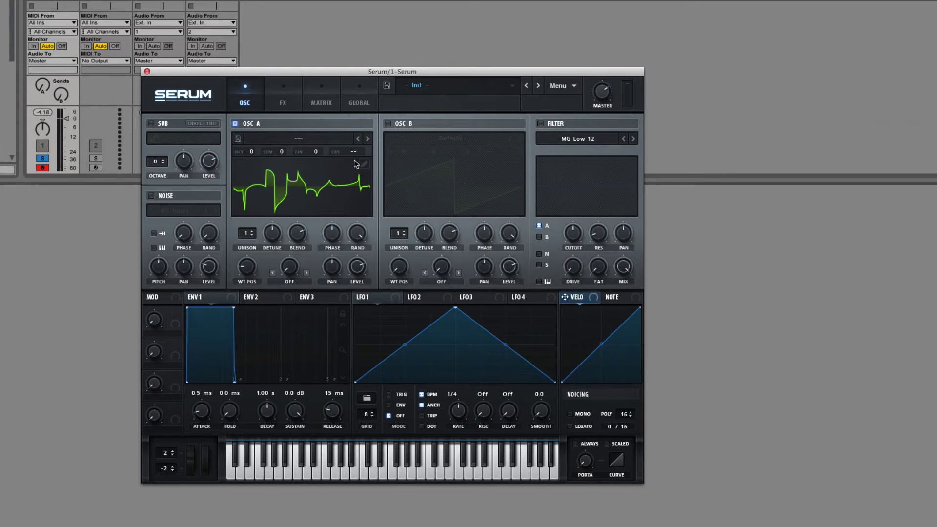
Step: Reset oscillator A's wavetable with Init All (default), and add a single-cycle audio file as frame 2
{"action": "left_click", "coordinate": [366, 165]}
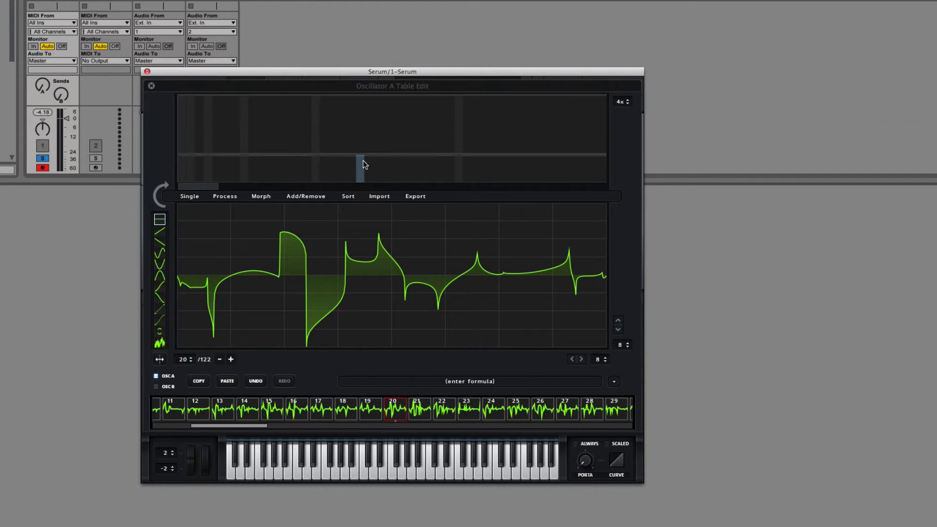
{"action": "left_click", "coordinate": [296, 195]}
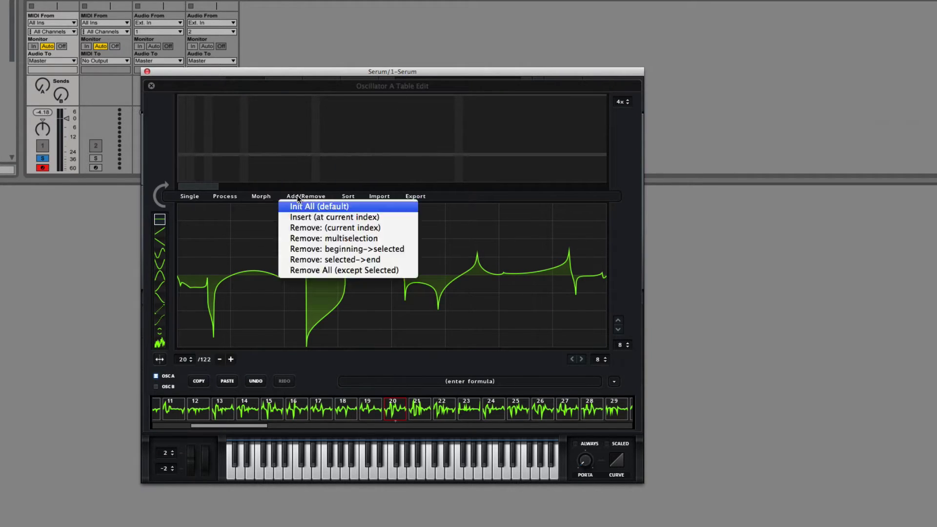
{"action": "left_click", "coordinate": [304, 204]}
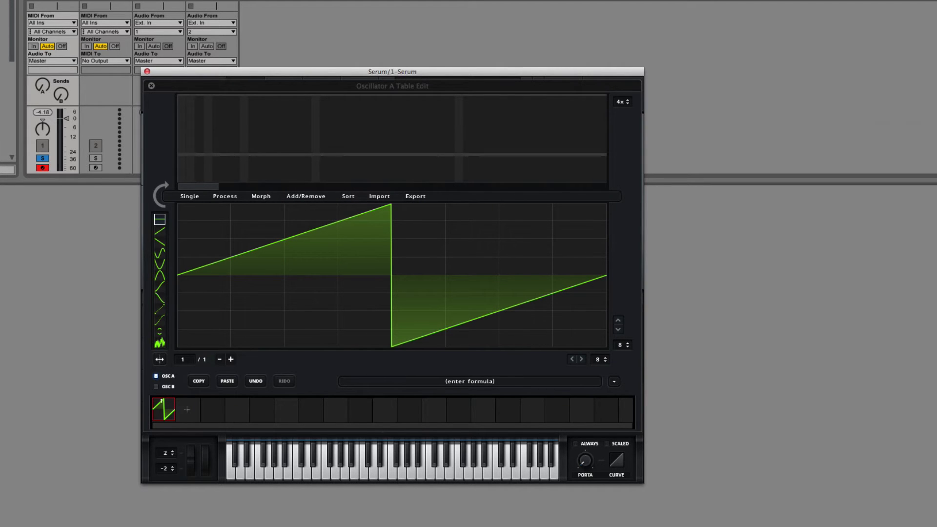
{"action": "left_click_drag", "start_coordinate": [473, 526], "coordinate": [188, 415]}
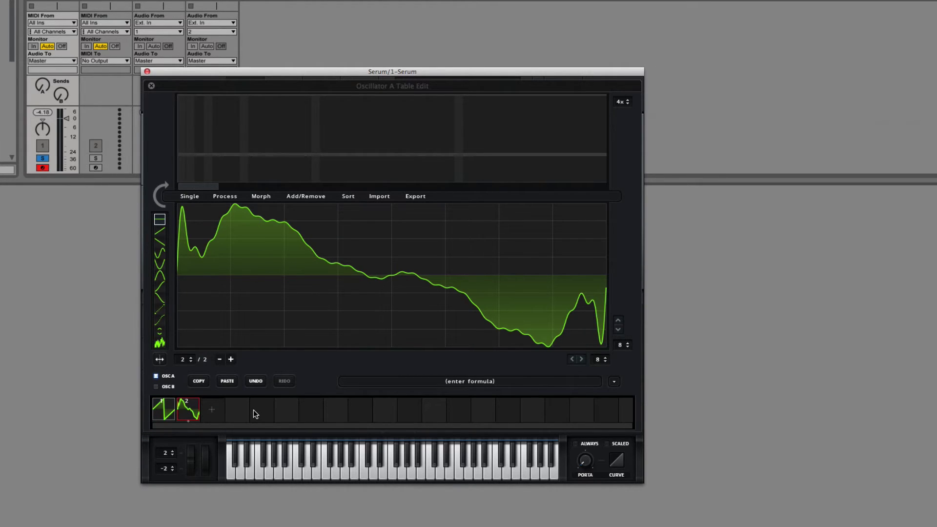
Step: Insert a copy of frame 2 and a copy of frame 1 at their current indexes in the wavetable
{"action": "left_click", "coordinate": [305, 196]}
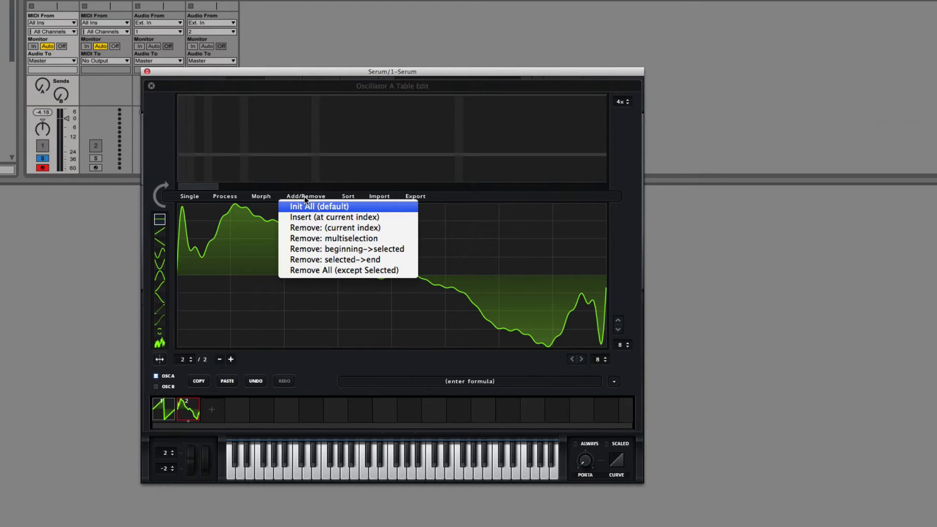
{"action": "left_click", "coordinate": [320, 217]}
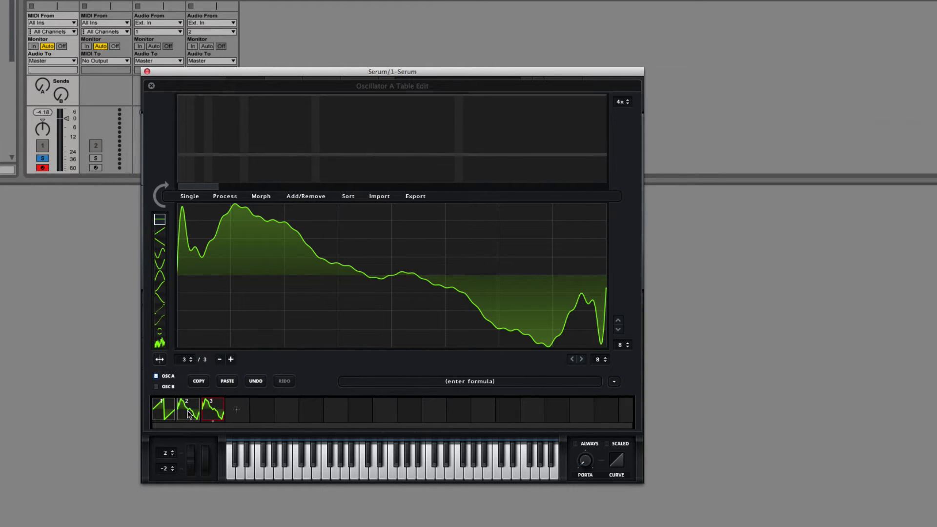
{"action": "left_click", "coordinate": [168, 410]}
{"action": "left_click", "coordinate": [304, 196]}
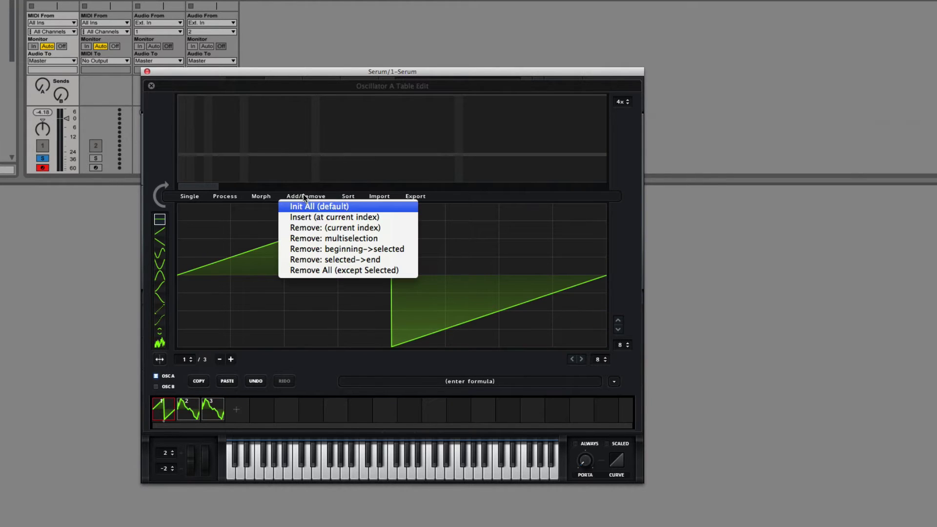
{"action": "left_click", "coordinate": [306, 218]}
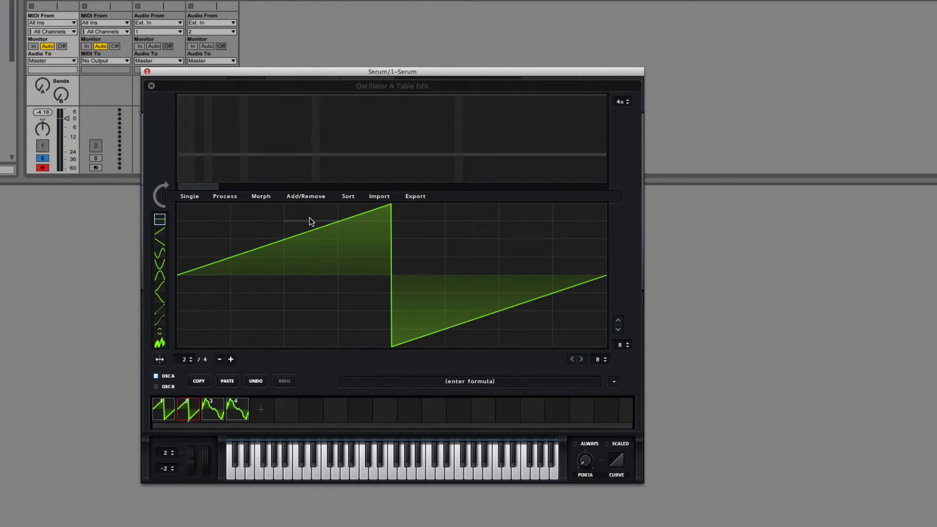
Step: Add three more frames to the wavetable by duplicating the default saw twice and the imported waveform once
{"action": "left_click", "coordinate": [261, 410]}
{"action": "left_click", "coordinate": [238, 413]}
{"action": "left_click", "coordinate": [286, 410]}
{"action": "left_click", "coordinate": [210, 415]}
{"action": "left_click", "coordinate": [309, 412]}
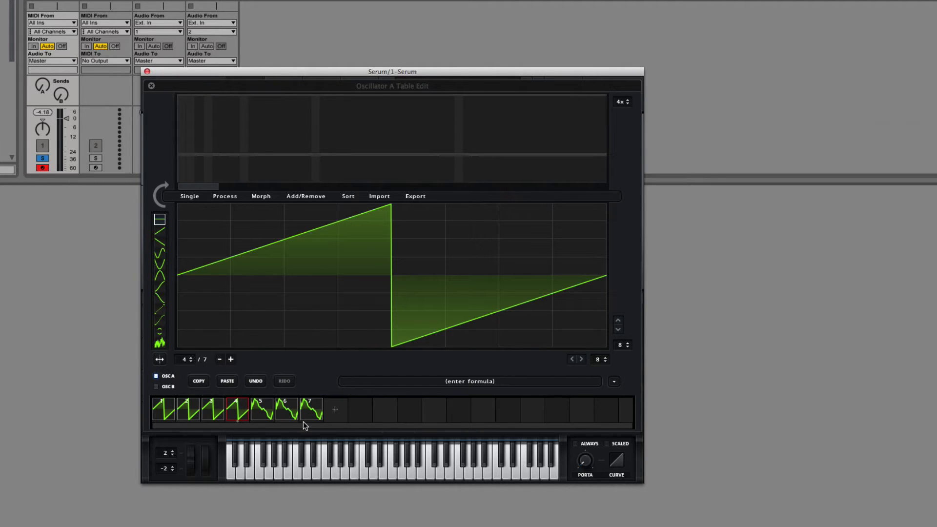
Step: Replace wavetable frame 1 with the single-frame formula "just saw"
{"action": "left_click", "coordinate": [166, 417]}
{"action": "left_click", "coordinate": [614, 382]}
{"action": "mouse_move", "coordinate": [631, 389]}
{"action": "left_click", "coordinate": [690, 392]}
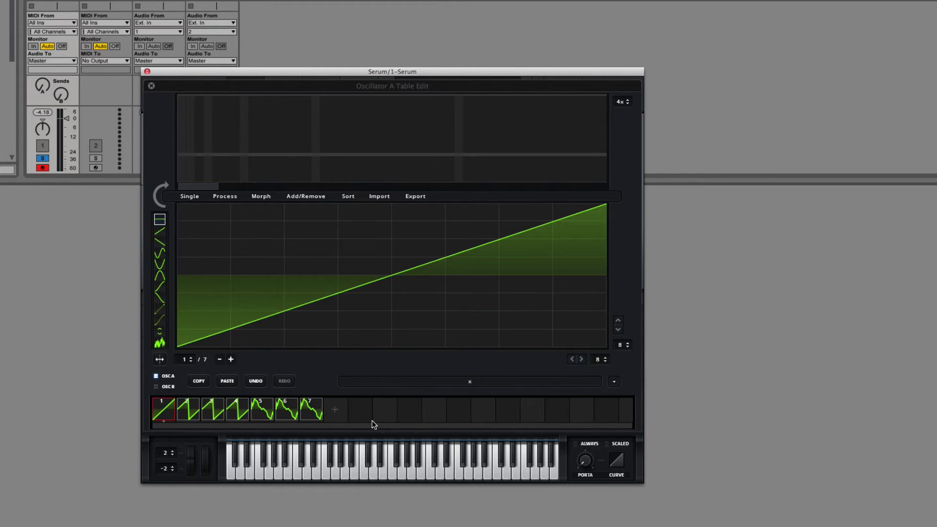
Step: Duplicate wavetable frame 1, the last default saw frame and the last imported waveform frame
{"action": "left_click", "coordinate": [341, 413]}
{"action": "left_click", "coordinate": [258, 413]}
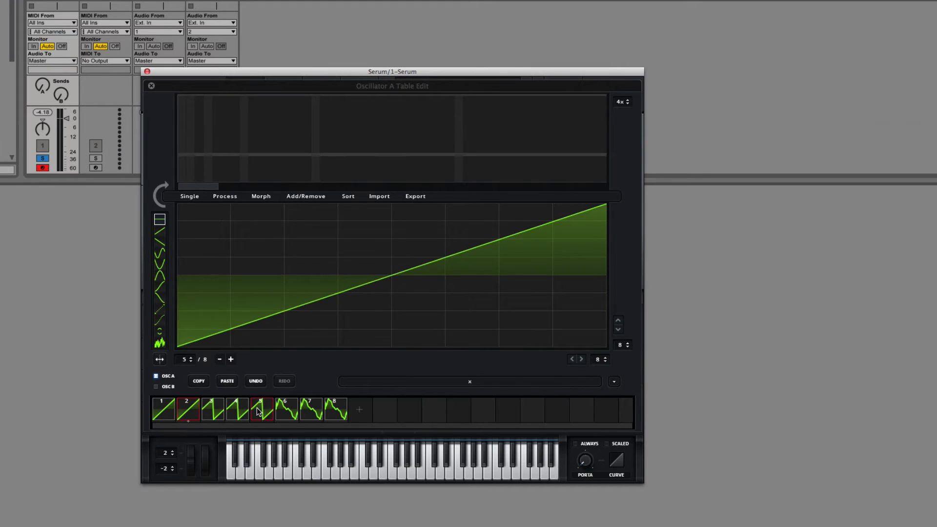
{"action": "left_click", "coordinate": [355, 414]}
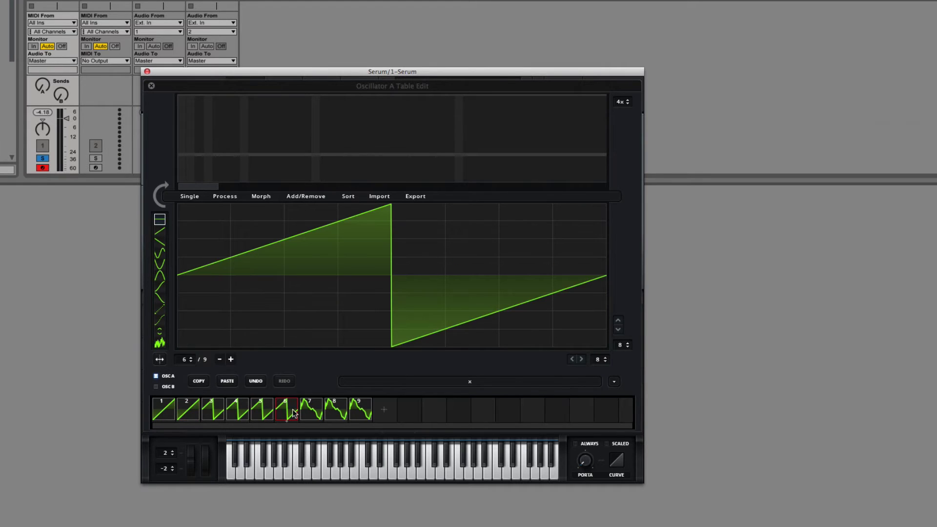
{"action": "left_click", "coordinate": [354, 414]}
{"action": "left_click", "coordinate": [380, 414]}
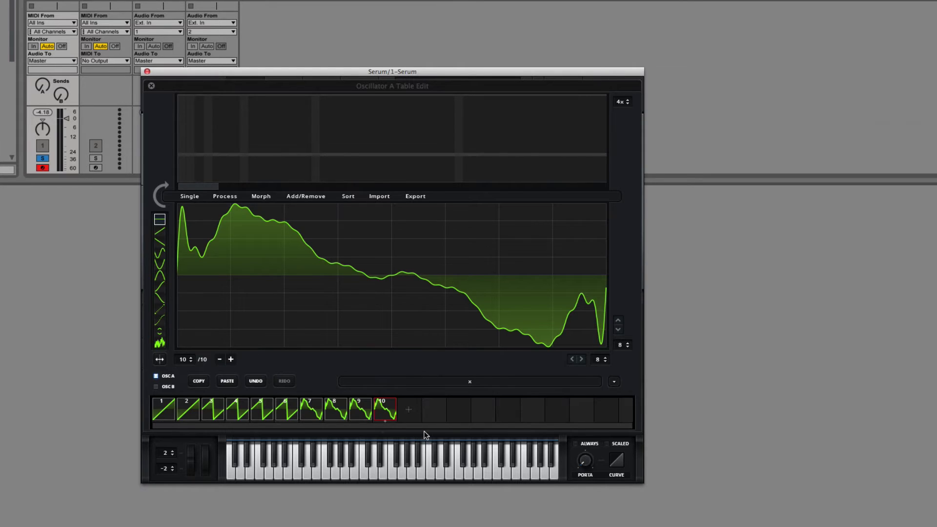
Step: Add frame 11 to the end of the wavetable and fill it with the single-frame formula "just saw"
{"action": "left_click", "coordinate": [409, 409]}
{"action": "left_click", "coordinate": [616, 381]}
{"action": "mouse_move", "coordinate": [635, 393]}
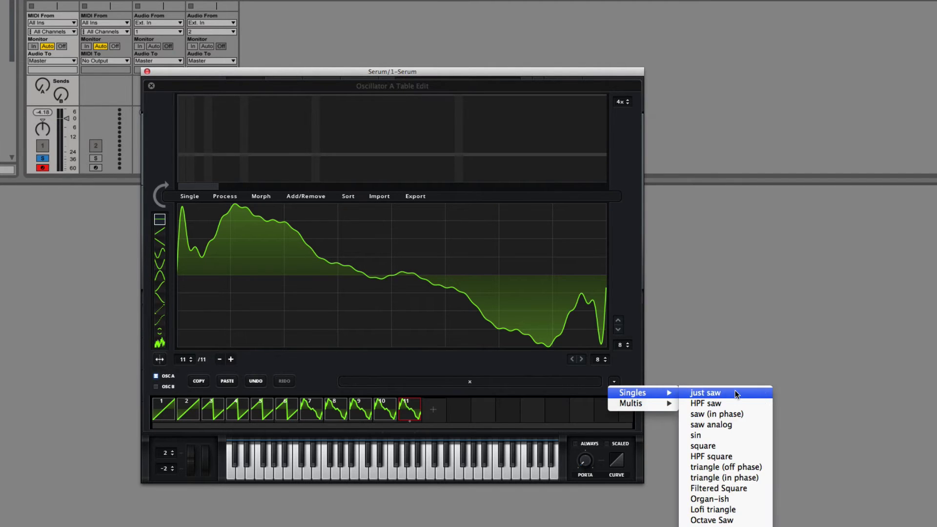
{"action": "left_click", "coordinate": [705, 393]}
Step: Apply the single-frame formulas "square" and "Lofi triangle" to frame 11 in turn
{"action": "left_click", "coordinate": [615, 382]}
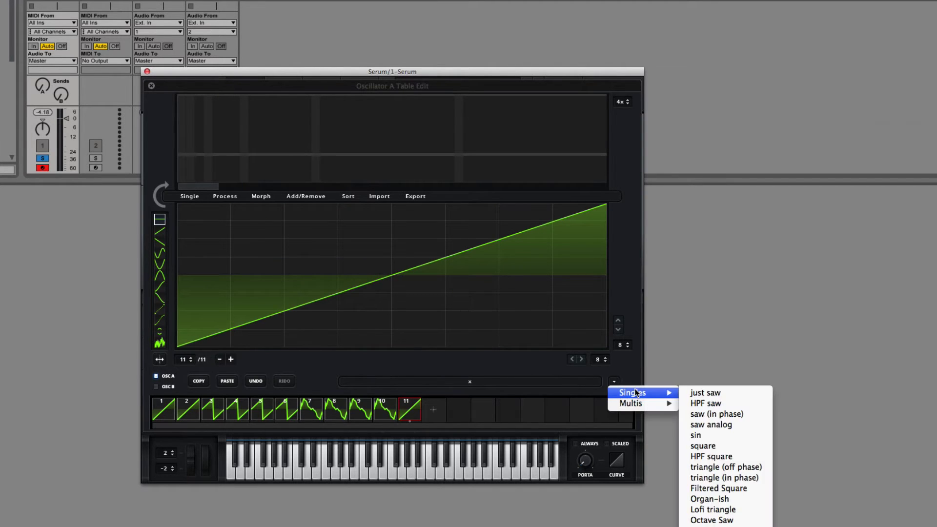
{"action": "left_click", "coordinate": [703, 445]}
{"action": "left_click", "coordinate": [615, 382]}
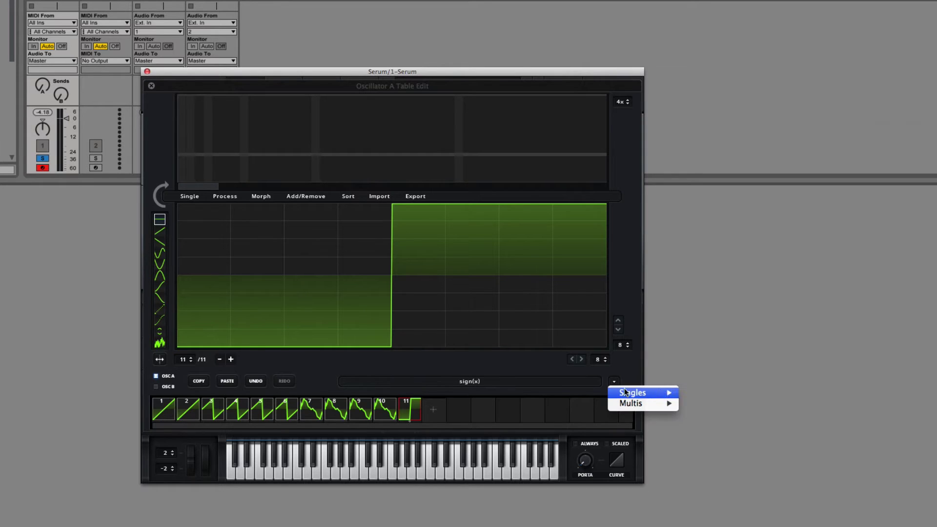
{"action": "left_click", "coordinate": [712, 507]}
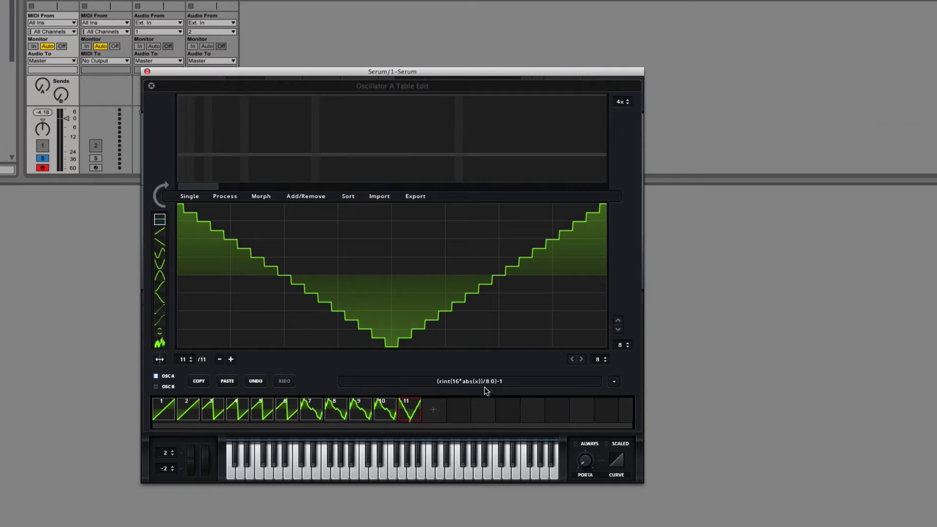
Step: Import BinAdd Fib 11001111.wav from the Desktop as a single-cycle waveform replacing frame 11
{"action": "left_click", "coordinate": [382, 195]}
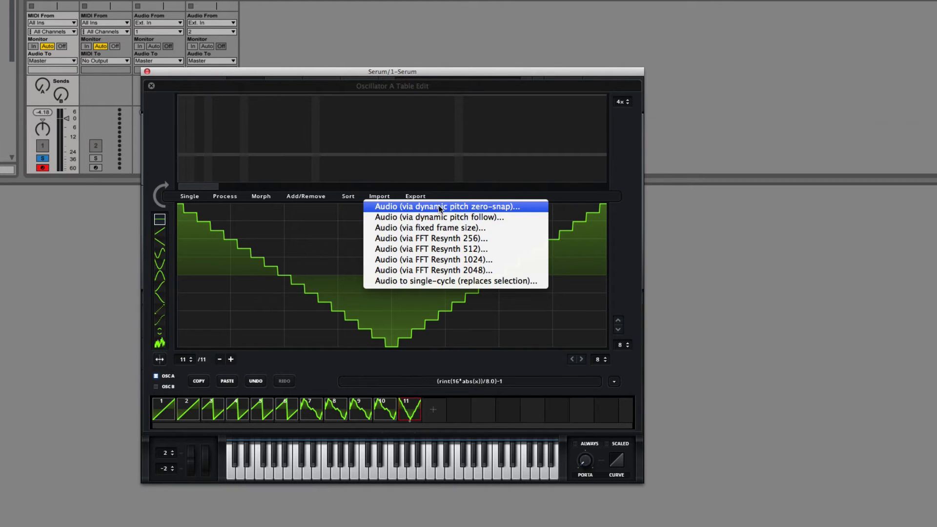
{"action": "left_click", "coordinate": [441, 282]}
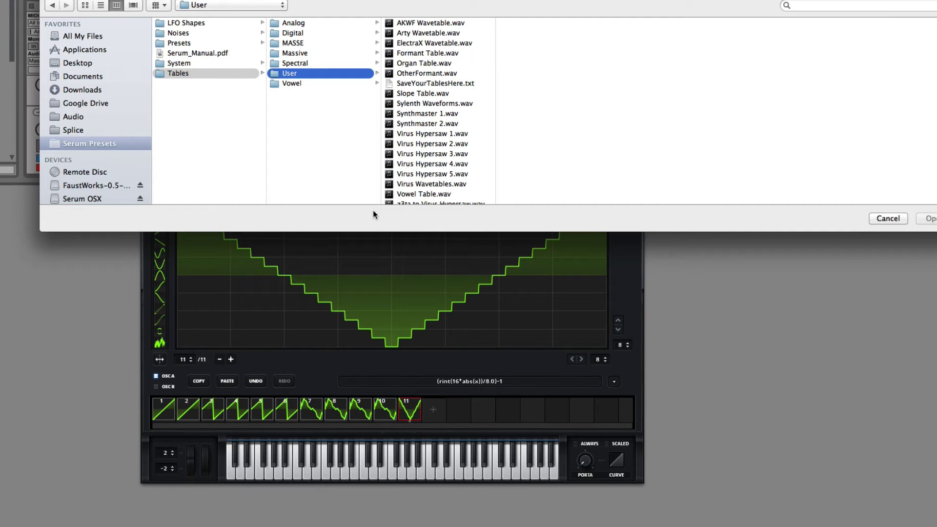
{"action": "key", "text": "super+Tab"}
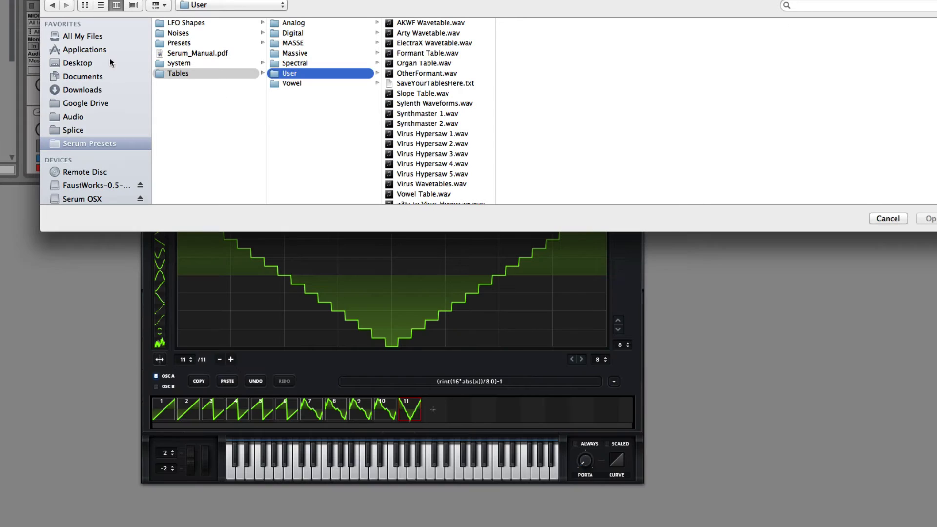
{"action": "left_click", "coordinate": [142, 62]}
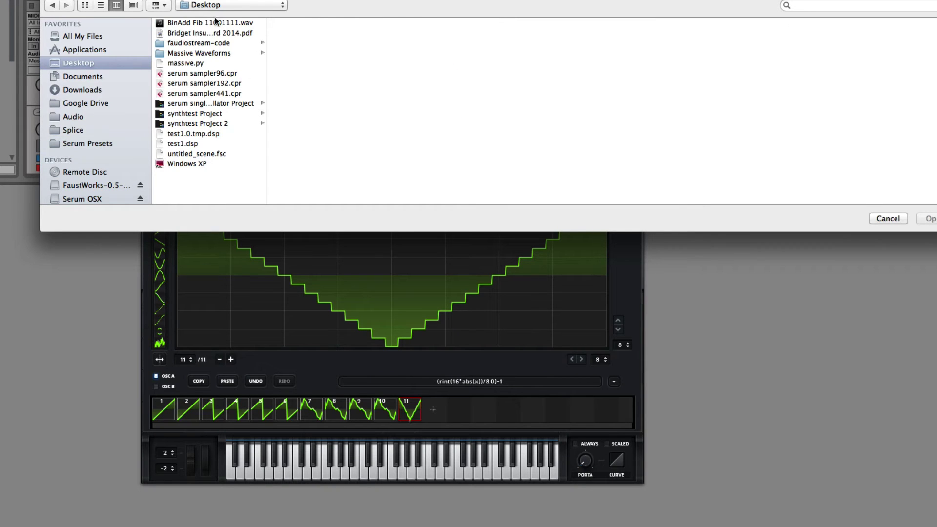
{"action": "left_click_drag", "start_coordinate": [203, 21], "coordinate": [430, 409]}
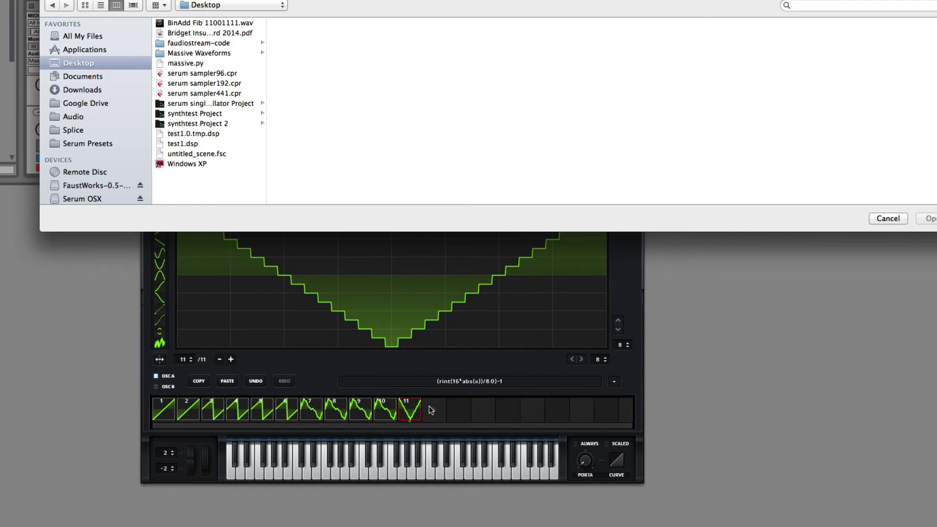
{"action": "double_click", "coordinate": [207, 23]}
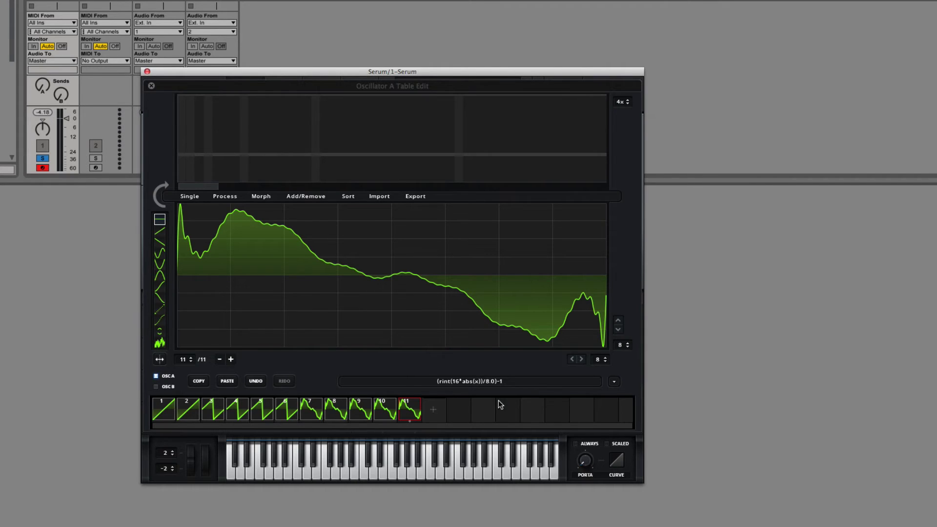
Step: Check frames 9 and 8, then reset the whole wavetable to the single default frame
{"action": "left_click", "coordinate": [362, 409]}
{"action": "left_click", "coordinate": [335, 407]}
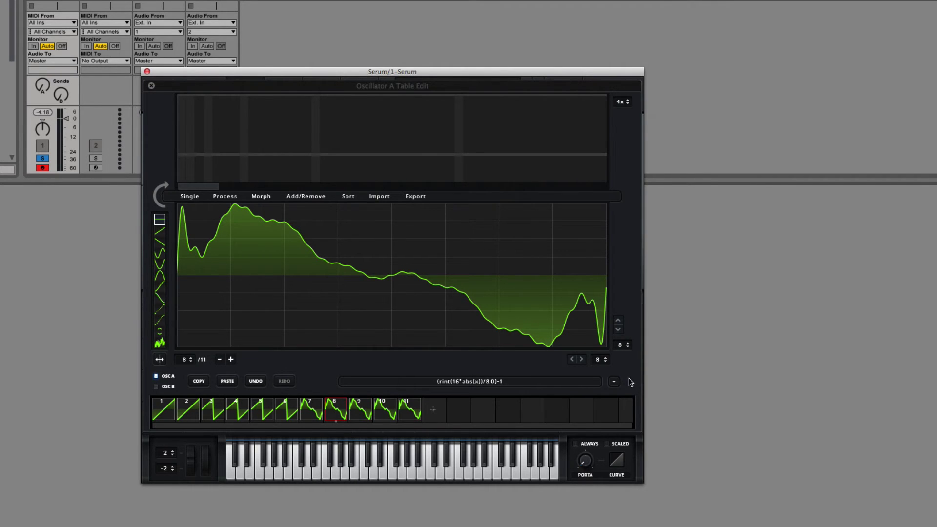
{"action": "left_click", "coordinate": [314, 200]}
{"action": "left_click", "coordinate": [320, 207]}
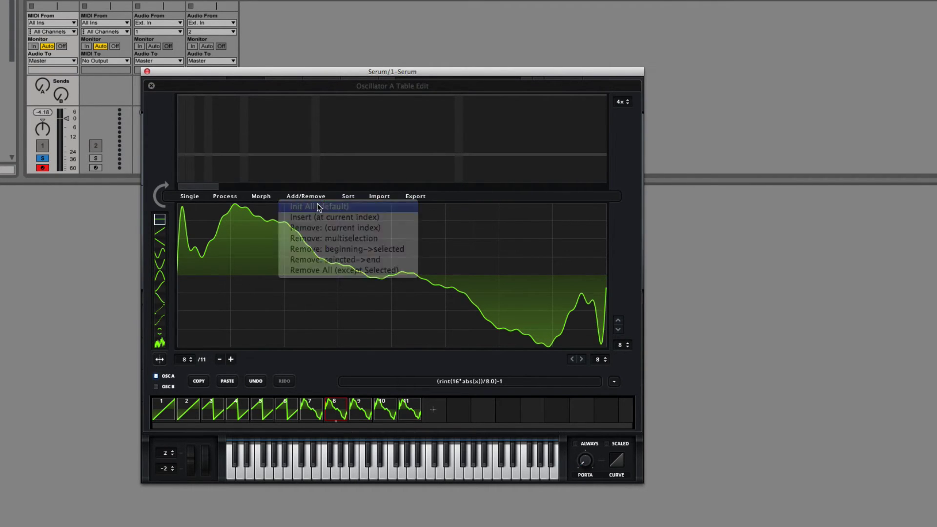
Step: Import BinAdd Fib 11001111.wav from the Desktop as a single-cycle waveform replacing frame 1
{"action": "left_click", "coordinate": [370, 196]}
{"action": "left_click", "coordinate": [403, 276]}
{"action": "double_click", "coordinate": [210, 18]}
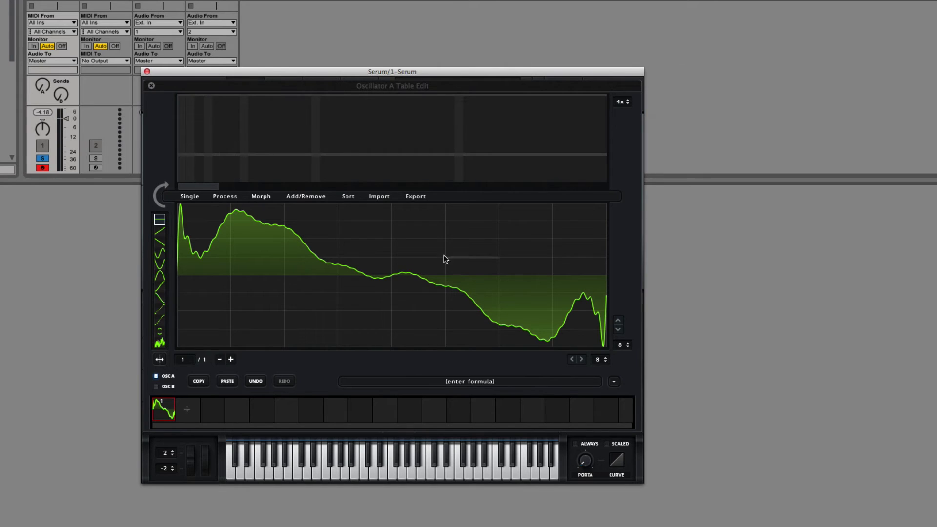
Step: Add a second frame, then initialise the whole wavetable back to the default single saw frame
{"action": "left_click", "coordinate": [380, 197]}
{"action": "left_click", "coordinate": [517, 197]}
{"action": "left_click", "coordinate": [188, 409]}
{"action": "left_click", "coordinate": [320, 196]}
{"action": "left_click", "coordinate": [329, 207]}
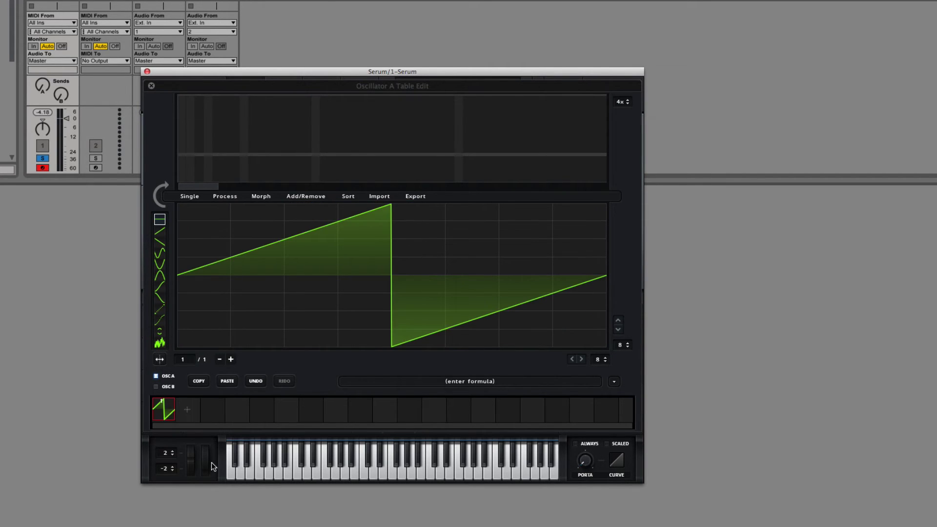
Step: Draw a stepped waveform across frame 1, then overwrite it by painting scattered harmonic bins in the spectrum
{"action": "mouse_move", "coordinate": [197, 257]}
{"action": "left_mouse_down"}
{"action": "mouse_move", "coordinate": [295, 229]}
{"action": "mouse_move", "coordinate": [372, 250]}
{"action": "mouse_move", "coordinate": [533, 228]}
{"action": "mouse_move", "coordinate": [568, 310]}
{"action": "left_mouse_up"}
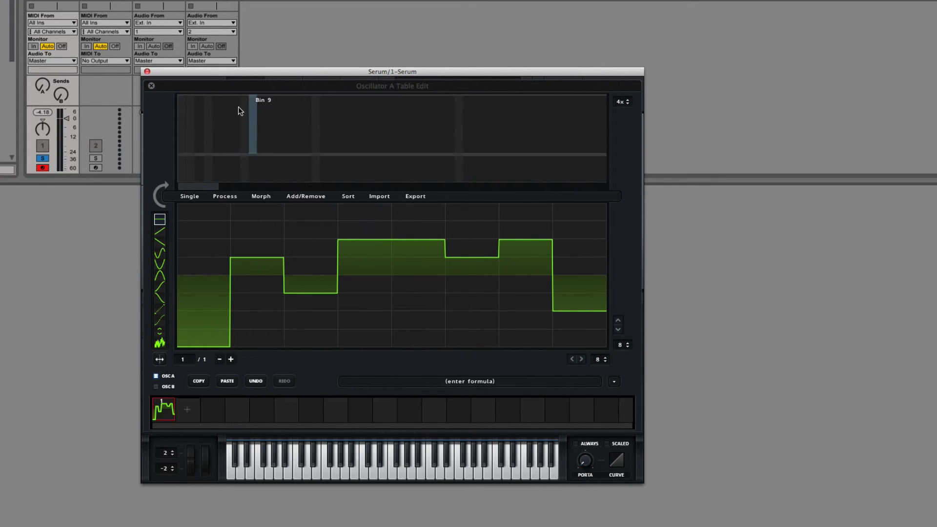
{"action": "left_click", "coordinate": [179, 124]}
{"action": "mouse_move", "coordinate": [220, 146]}
{"action": "left_mouse_down"}
{"action": "mouse_move", "coordinate": [507, 125]}
{"action": "mouse_move", "coordinate": [578, 130]}
{"action": "left_mouse_up"}
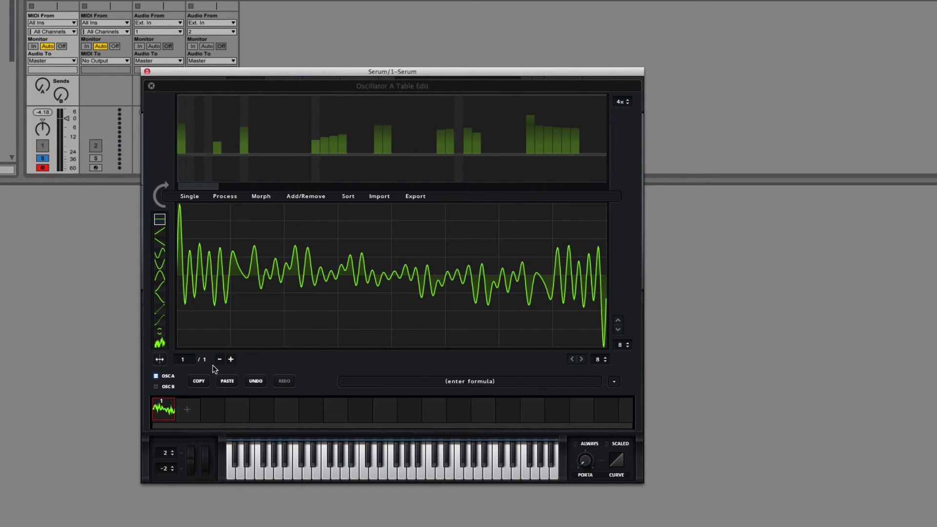
Step: Add frames 2 and 3, raising a low harmonic bin in frame 2 and painting most of the bins in frame 3
{"action": "left_click", "coordinate": [189, 399]}
{"action": "left_click", "coordinate": [208, 115]}
{"action": "left_click", "coordinate": [217, 408]}
{"action": "mouse_move", "coordinate": [244, 131]}
{"action": "left_mouse_down"}
{"action": "mouse_move", "coordinate": [483, 100]}
{"action": "mouse_move", "coordinate": [605, 148]}
{"action": "left_mouse_up"}
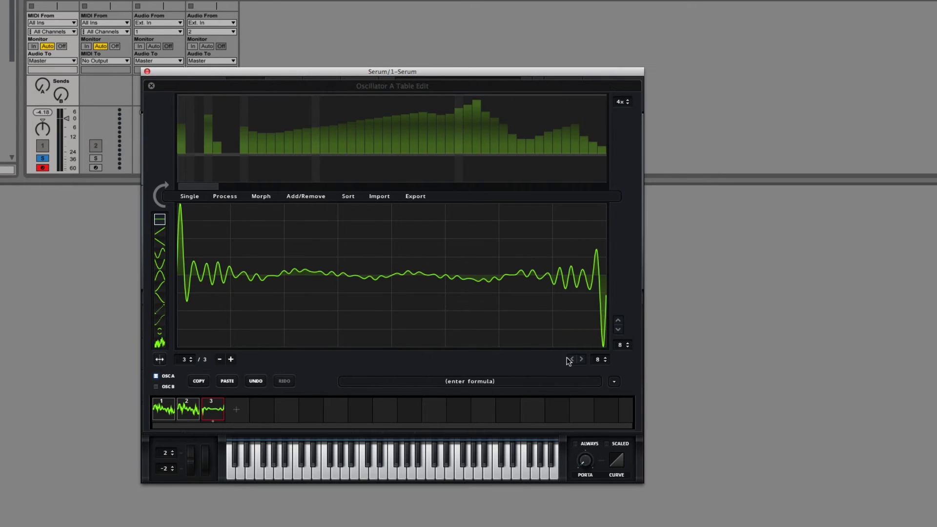
Step: Add frame 4, apply the single-frame formula "just saw" and repaint its harmonic bins
{"action": "left_click", "coordinate": [236, 408]}
{"action": "left_click", "coordinate": [613, 381]}
{"action": "mouse_move", "coordinate": [624, 393]}
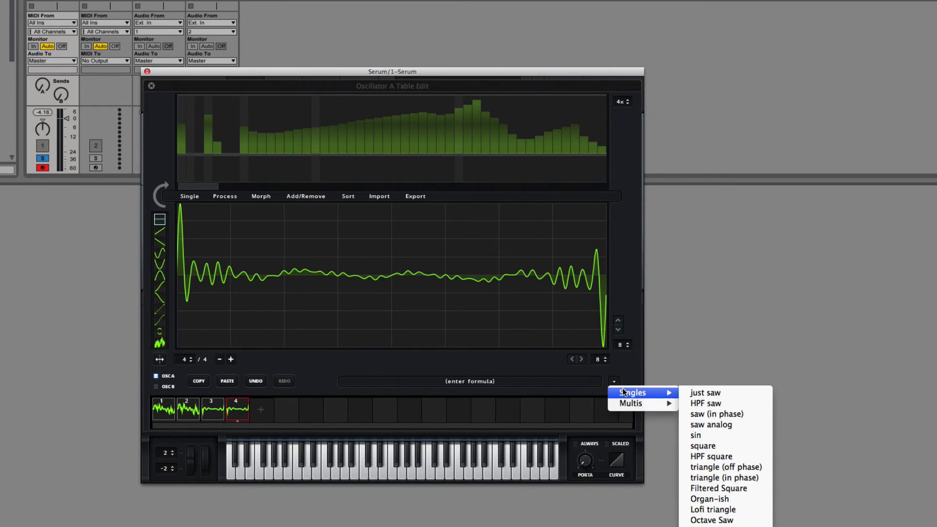
{"action": "left_click", "coordinate": [695, 393]}
{"action": "left_click_drag", "start_coordinate": [430, 137], "coordinate": [559, 131]}
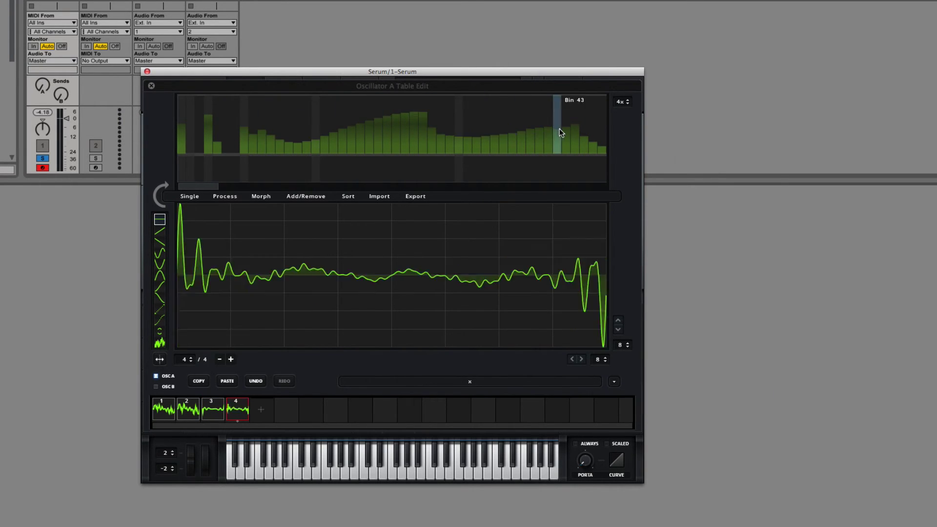
Step: Apply "just saw" to frame 4 again, recalculate its harmonic bins from the waveform and repaint most of them
{"action": "left_click", "coordinate": [614, 381]}
{"action": "mouse_move", "coordinate": [625, 390]}
{"action": "left_click", "coordinate": [697, 391]}
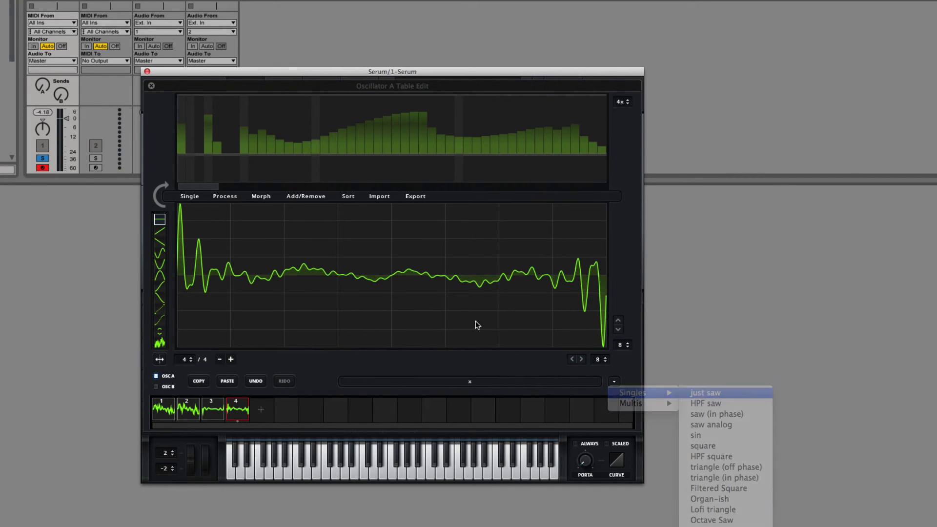
{"action": "left_click", "coordinate": [156, 196]}
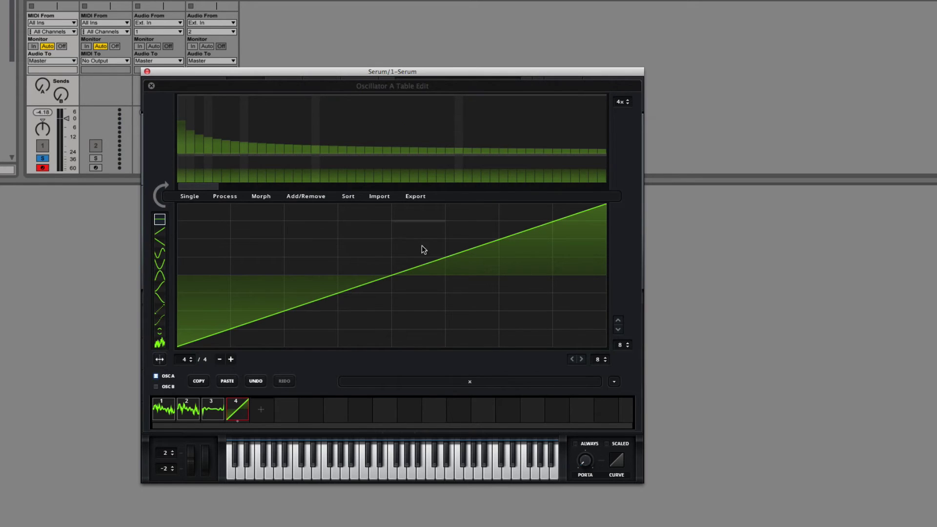
{"action": "mouse_move", "coordinate": [218, 130]}
{"action": "left_mouse_down"}
{"action": "mouse_move", "coordinate": [352, 100]}
{"action": "mouse_move", "coordinate": [592, 120]}
{"action": "left_mouse_up"}
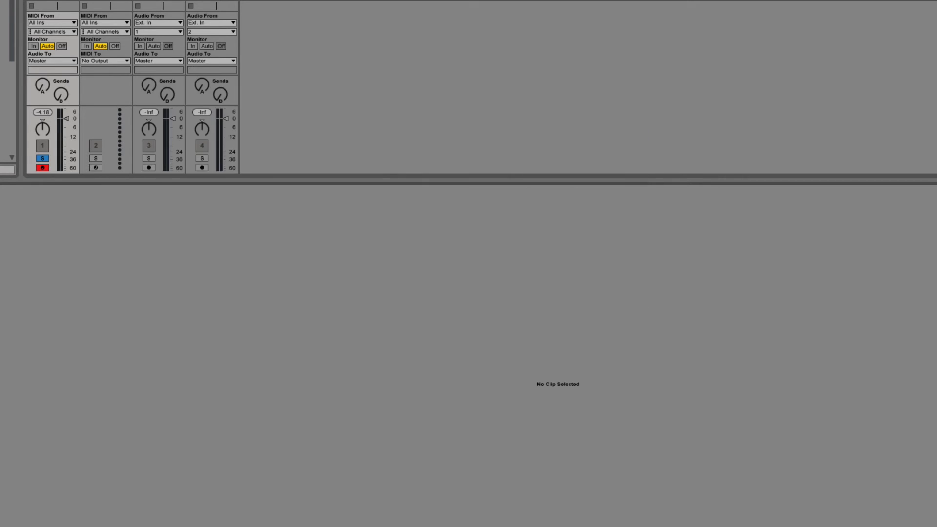
Step: Open the Massive Polysaw I audio file in Audacity, reading directly from the original, and jump to its end to check the sample length
{"action": "left_click", "coordinate": [362, 468]}
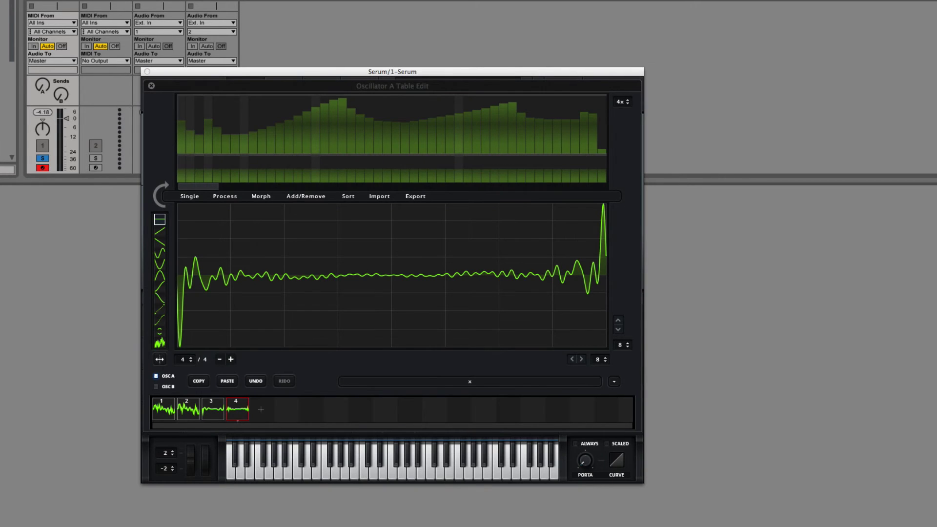
{"action": "key", "text": "super+alt+p"}
{"action": "key", "text": "super+alt+p"}
{"action": "left_click_drag", "start_coordinate": [936, 202], "coordinate": [430, 220]}
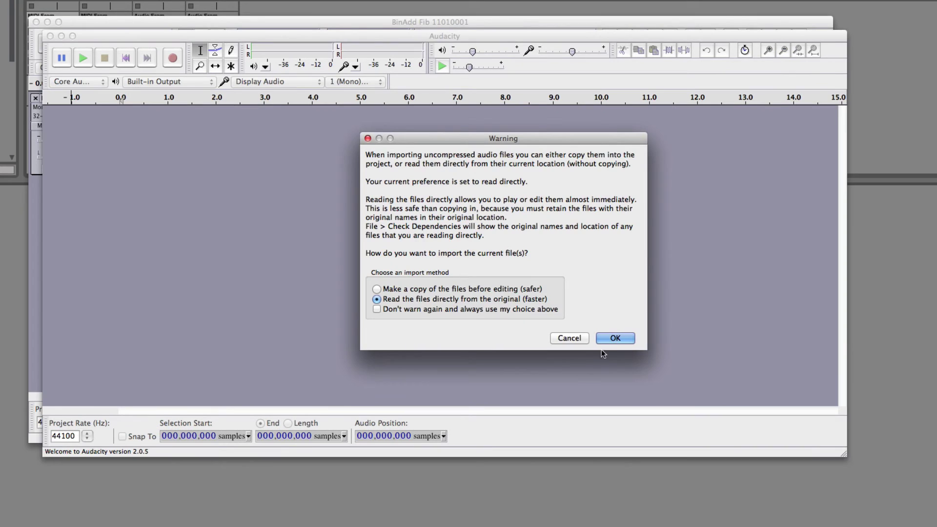
{"action": "left_click", "coordinate": [612, 337]}
{"action": "left_click", "coordinate": [572, 161]}
{"action": "left_click", "coordinate": [148, 59]}
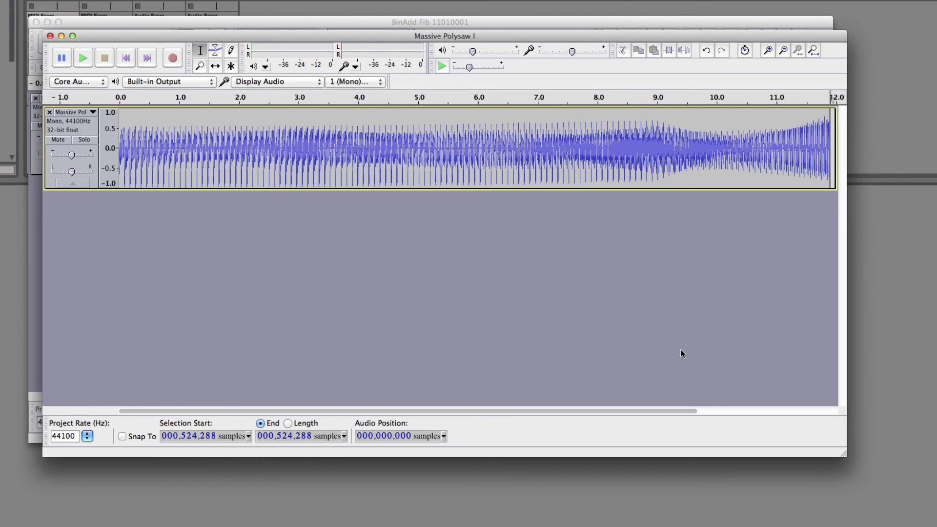
Step: Return to Serum and import the Massive Polysaw I audio file into the table editor as a 256-frame wavetable
{"action": "left_click", "coordinate": [925, 369]}
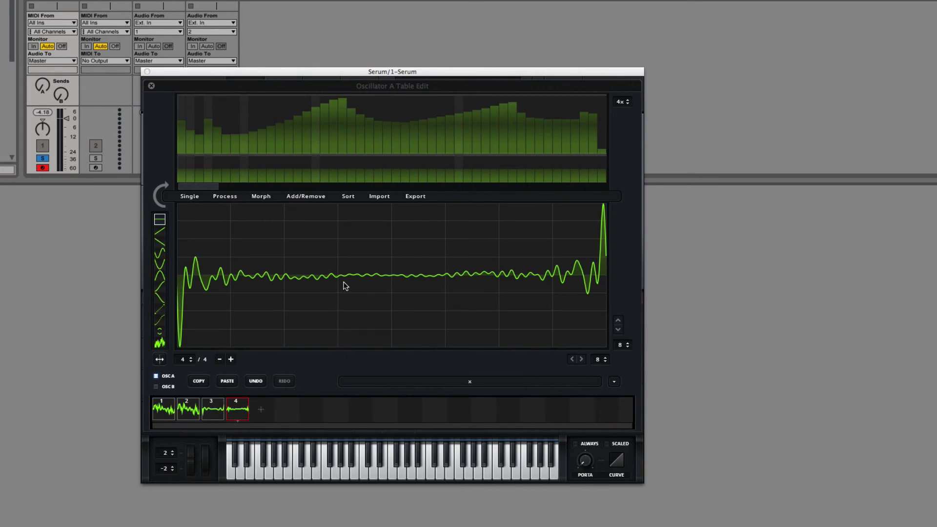
{"action": "left_click_drag", "start_coordinate": [591, 299], "coordinate": [502, 299]}
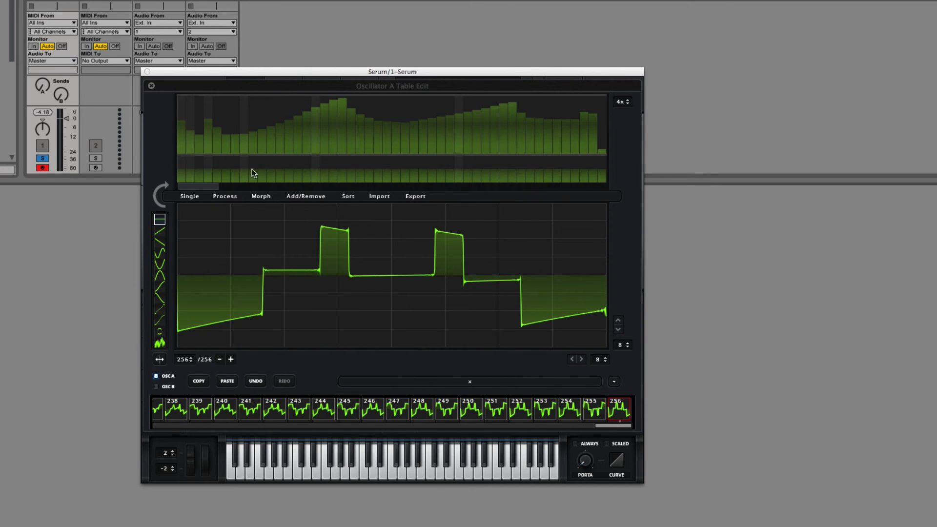
Step: Reset the wavetable to default, generate 256 frames with the multi-frame formula "acCOSting" and browse through them
{"action": "left_click", "coordinate": [303, 197]}
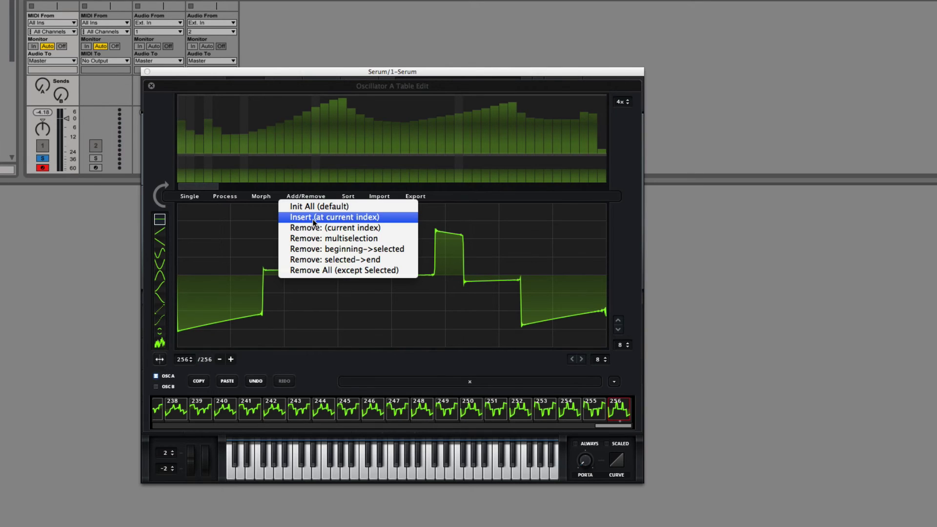
{"action": "left_click", "coordinate": [317, 207]}
{"action": "left_click", "coordinate": [614, 381]}
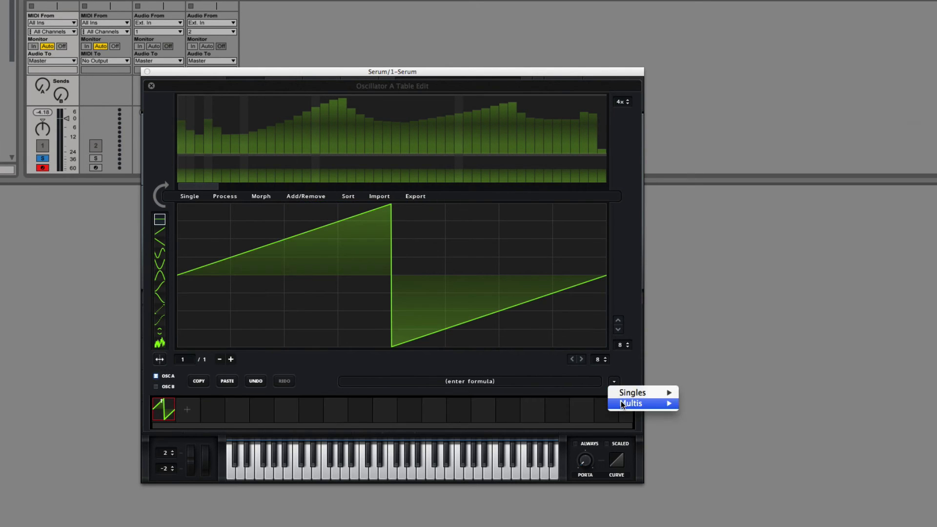
{"action": "mouse_move", "coordinate": [622, 403]}
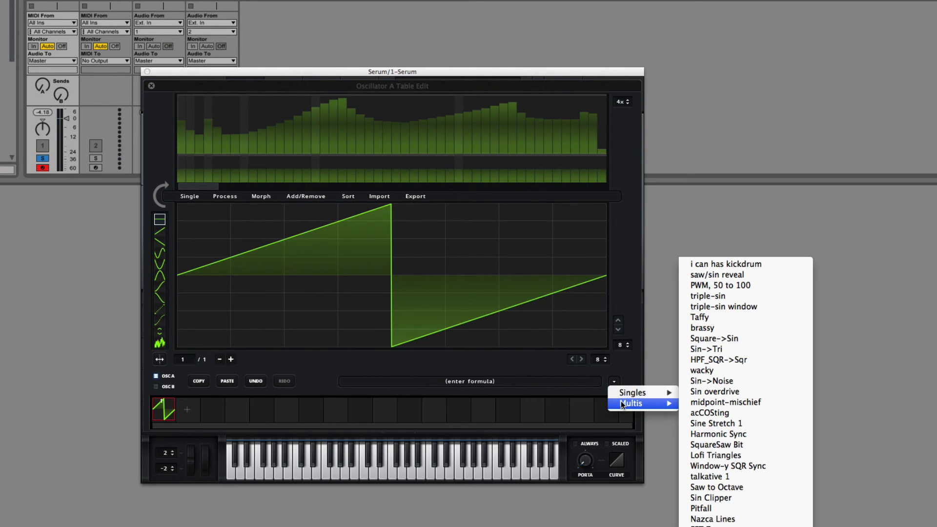
{"action": "left_click", "coordinate": [758, 412]}
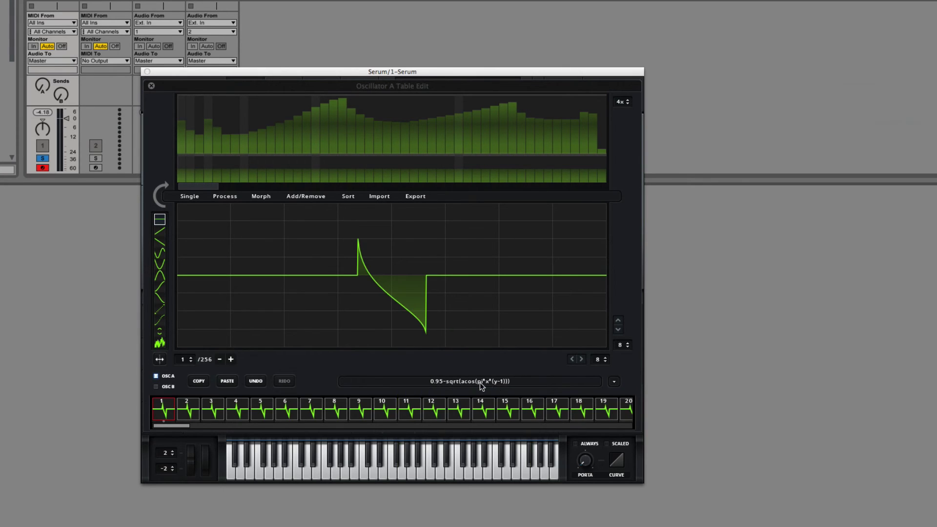
{"action": "left_click_drag", "start_coordinate": [185, 425], "coordinate": [669, 431]}
Step: Replace the wavetable using the multi-frame formula "Lofi Triangles"
{"action": "left_click", "coordinate": [614, 382]}
{"action": "mouse_move", "coordinate": [629, 403]}
{"action": "left_click", "coordinate": [713, 451]}
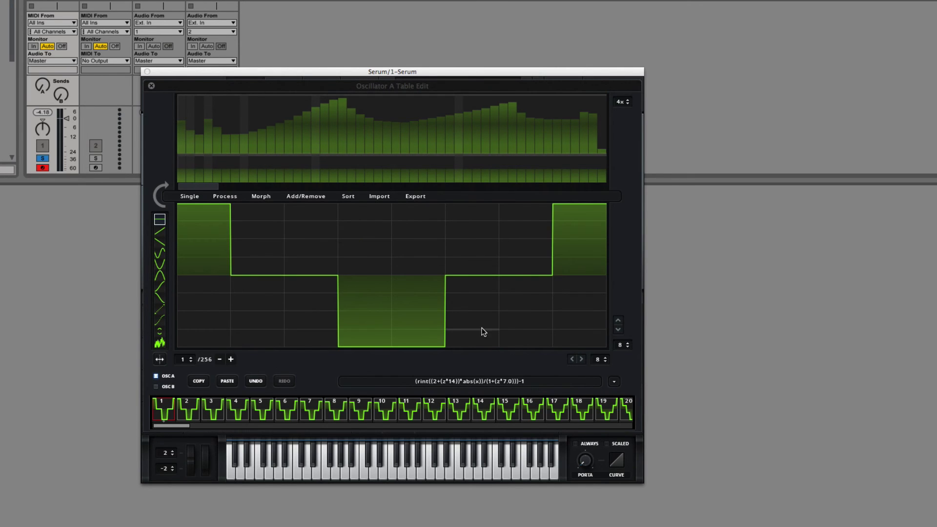
Step: Import an audio file from the Desktop's Massive Waveforms folder via dynamic pitch zero-snap and browse the resulting frames
{"action": "left_click", "coordinate": [372, 196]}
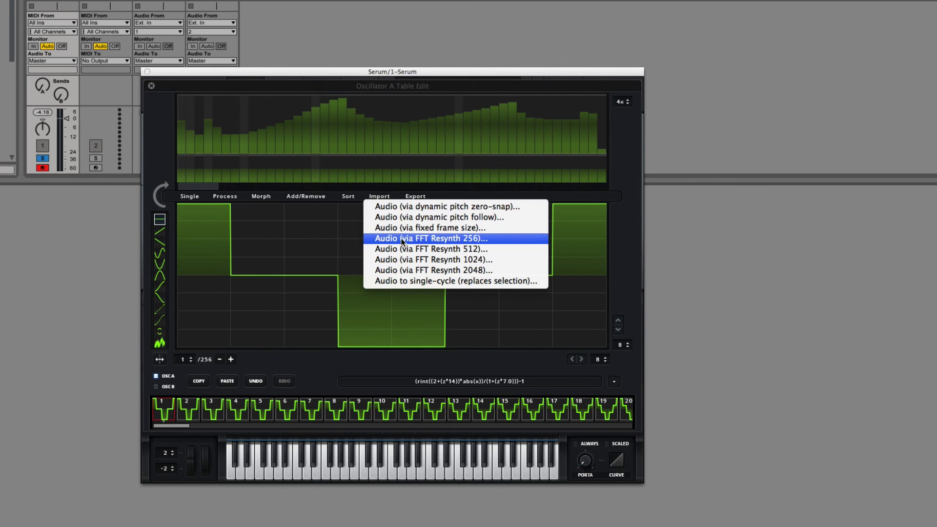
{"action": "left_click", "coordinate": [426, 208]}
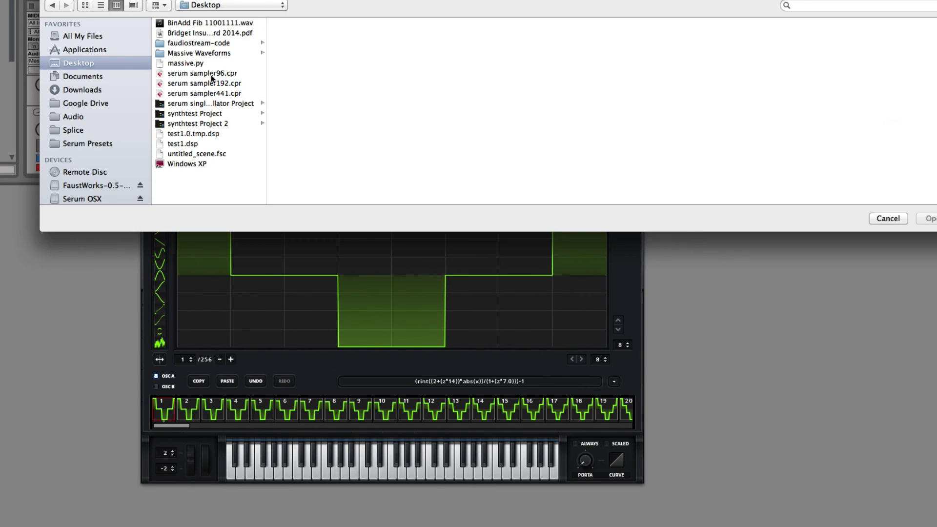
{"action": "left_click", "coordinate": [215, 53]}
{"action": "double_click", "coordinate": [341, 63]}
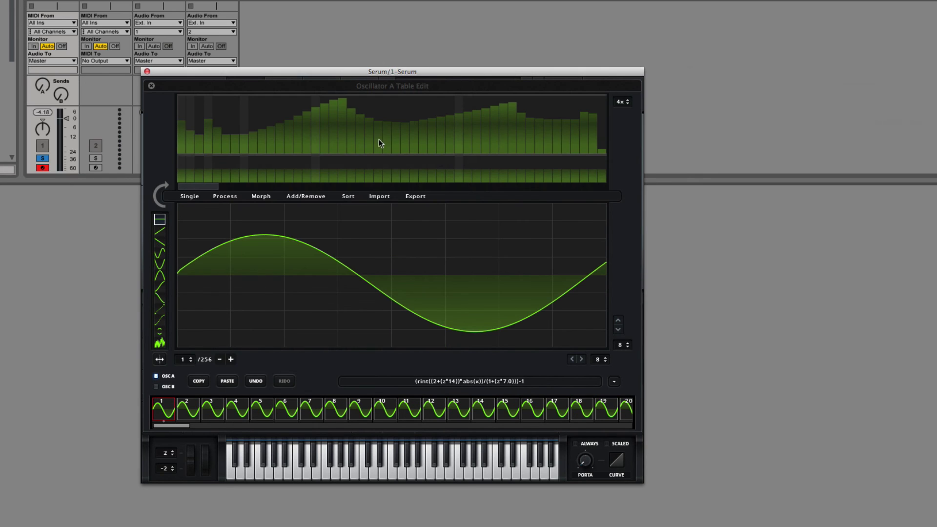
{"action": "left_click_drag", "start_coordinate": [321, 405], "coordinate": [621, 402]}
{"action": "mouse_move", "coordinate": [177, 426]}
{"action": "left_mouse_down"}
{"action": "mouse_move", "coordinate": [658, 433]}
{"action": "mouse_move", "coordinate": [169, 429]}
{"action": "left_mouse_up"}
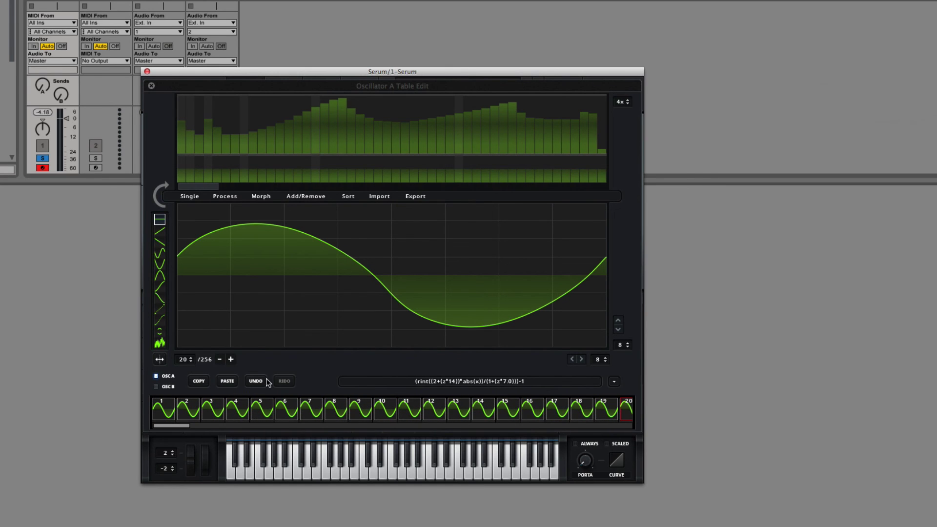
Step: Reset the wavetable to the default saw, then add frame 2 and shape it with drawn steps and painted harmonic bins
{"action": "left_click", "coordinate": [302, 196]}
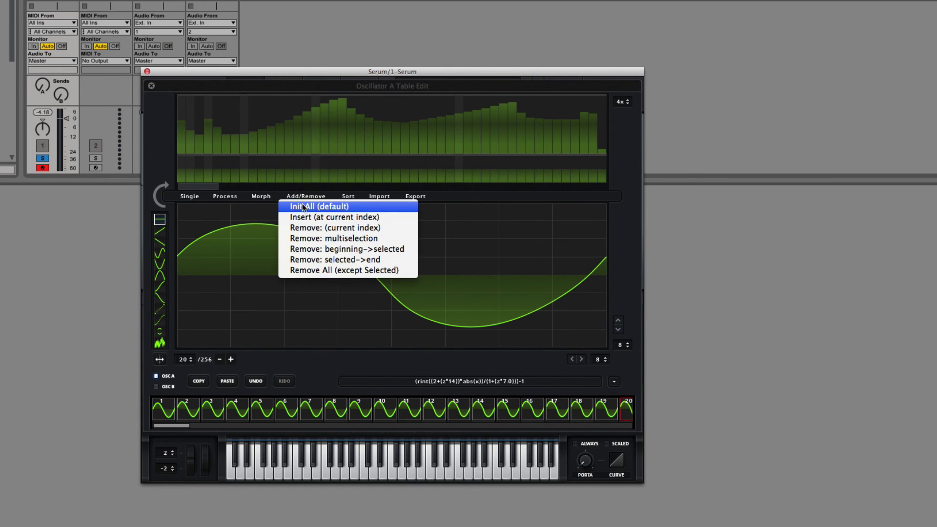
{"action": "left_click", "coordinate": [303, 203]}
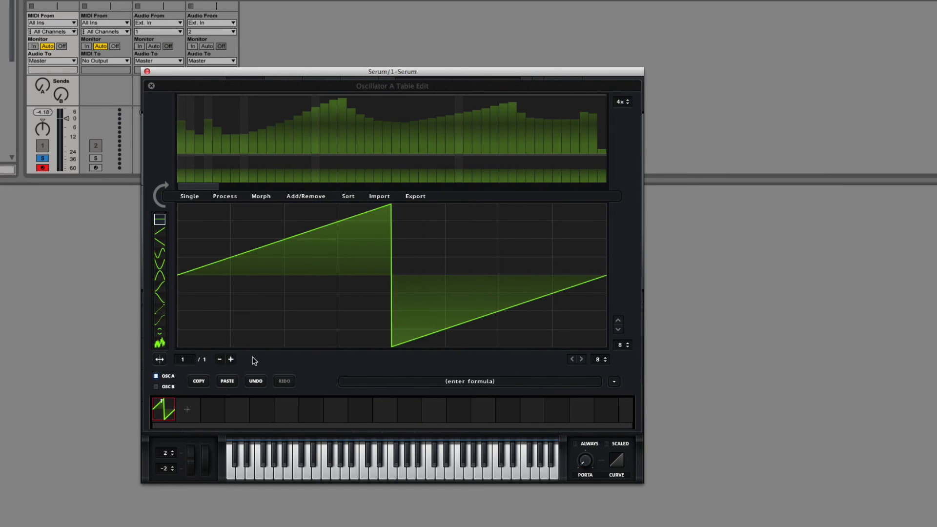
{"action": "left_click", "coordinate": [193, 415]}
{"action": "mouse_move", "coordinate": [208, 258]}
{"action": "left_mouse_down"}
{"action": "mouse_move", "coordinate": [214, 274]}
{"action": "mouse_move", "coordinate": [409, 293]}
{"action": "mouse_move", "coordinate": [574, 239]}
{"action": "left_mouse_up"}
{"action": "left_click_drag", "start_coordinate": [271, 123], "coordinate": [424, 113]}
Step: Add frame 3, lower its middle harmonic bins and draw waveform steps across its middle section
{"action": "left_click", "coordinate": [216, 408]}
{"action": "mouse_move", "coordinate": [241, 134]}
{"action": "left_mouse_down"}
{"action": "mouse_move", "coordinate": [431, 145]}
{"action": "mouse_move", "coordinate": [464, 171]}
{"action": "left_mouse_up"}
{"action": "left_click_drag", "start_coordinate": [288, 293], "coordinate": [460, 242]}
{"action": "left_click_drag", "start_coordinate": [548, 257], "coordinate": [535, 259]}
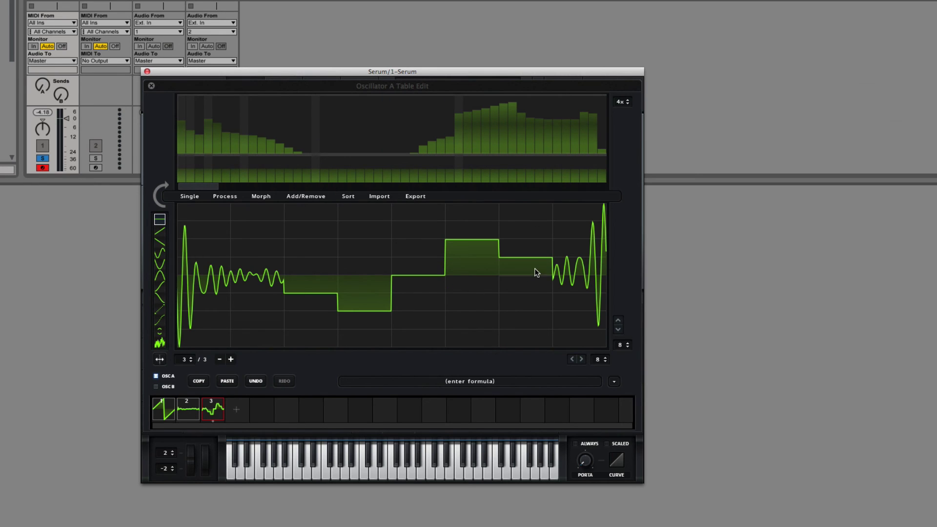
Step: Add frame 4, repaint its low harmonic bins and draw steps over parts of its waveform
{"action": "left_click", "coordinate": [236, 409]}
{"action": "mouse_move", "coordinate": [240, 152]}
{"action": "left_mouse_down"}
{"action": "mouse_move", "coordinate": [541, 128]}
{"action": "mouse_move", "coordinate": [370, 172]}
{"action": "left_mouse_up"}
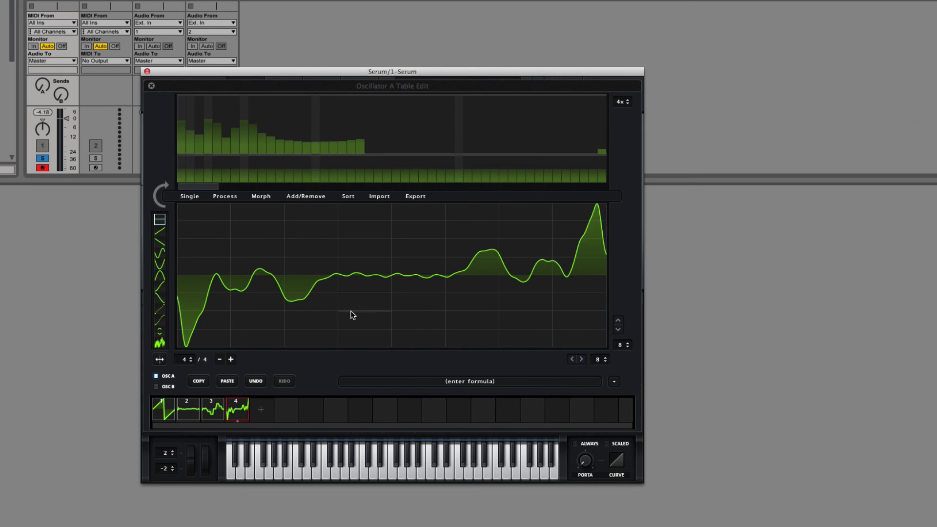
{"action": "mouse_move", "coordinate": [394, 239]}
{"action": "left_mouse_down"}
{"action": "mouse_move", "coordinate": [575, 303]}
{"action": "mouse_move", "coordinate": [571, 310]}
{"action": "left_mouse_up"}
{"action": "left_click", "coordinate": [311, 337]}
Step: Add frame 5 with a stepped waveform, then morph the five key frames into a 256-frame wavetable
{"action": "left_click", "coordinate": [262, 410]}
{"action": "mouse_move", "coordinate": [205, 257]}
{"action": "left_mouse_down"}
{"action": "mouse_move", "coordinate": [434, 224]}
{"action": "mouse_move", "coordinate": [552, 307]}
{"action": "left_mouse_up"}
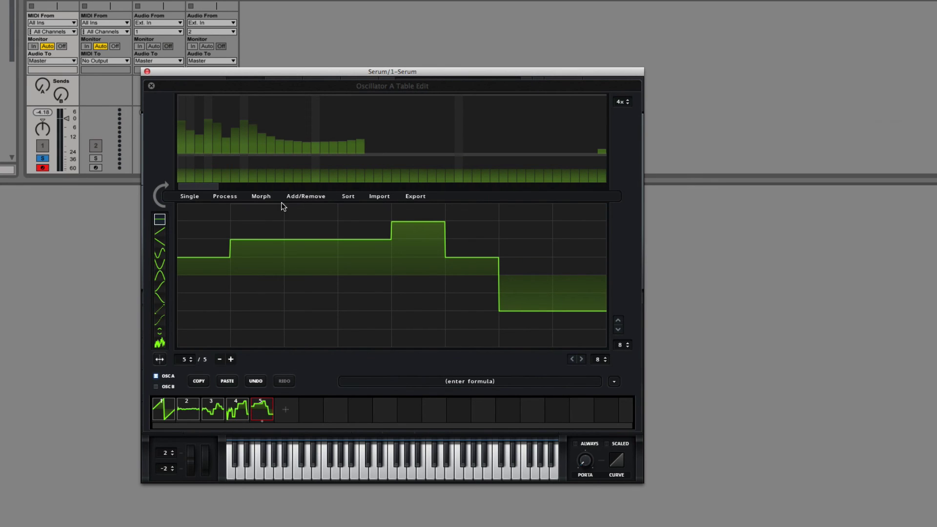
{"action": "left_click", "coordinate": [266, 197]}
{"action": "left_click", "coordinate": [267, 205]}
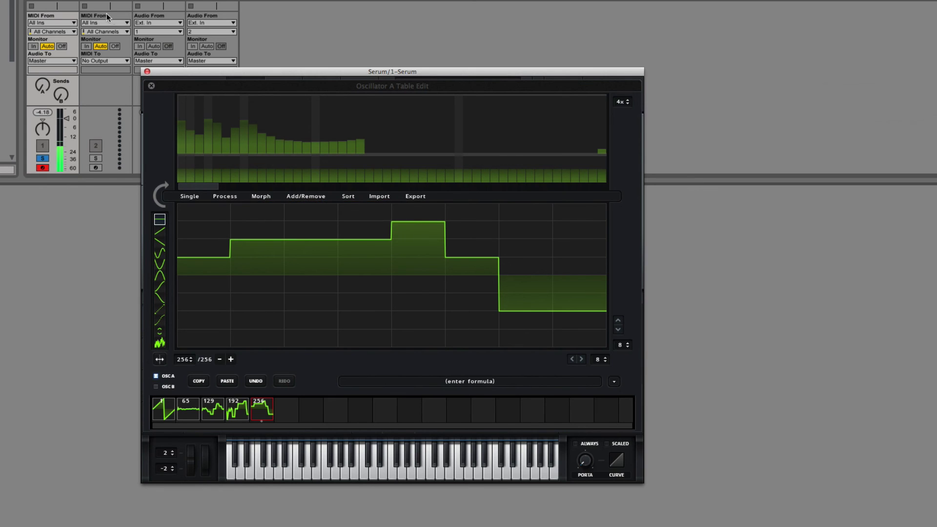
Step: Close the table editor and sweep oscillator A's WT POS to audition the morphed wavetable
{"action": "left_click", "coordinate": [152, 86]}
{"action": "left_click_drag", "start_coordinate": [246, 265], "coordinate": [271, 464]}
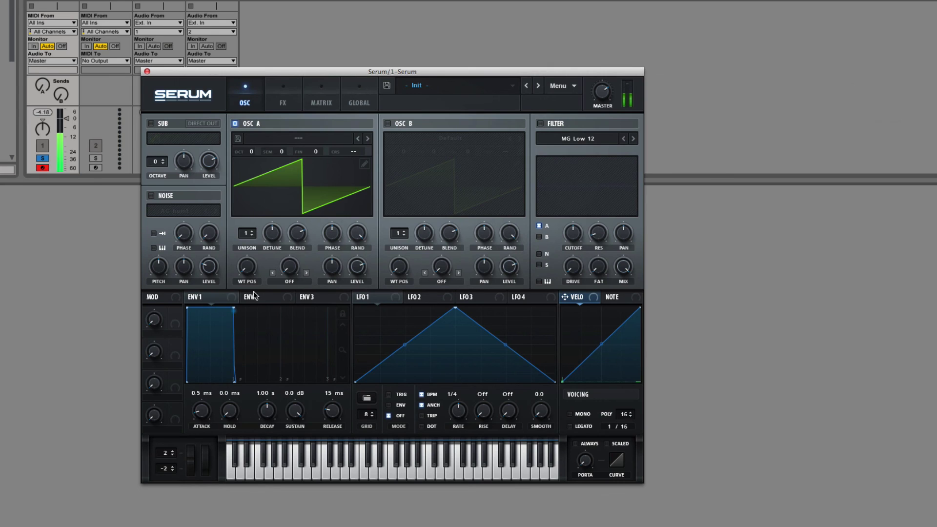
{"action": "left_click_drag", "start_coordinate": [249, 269], "coordinate": [274, 362]}
{"action": "left_click", "coordinate": [333, 184]}
Step: Reopen oscillator A's table editor and review the available single-frame, whole-table processing and frame add/remove commands
{"action": "left_click", "coordinate": [364, 164]}
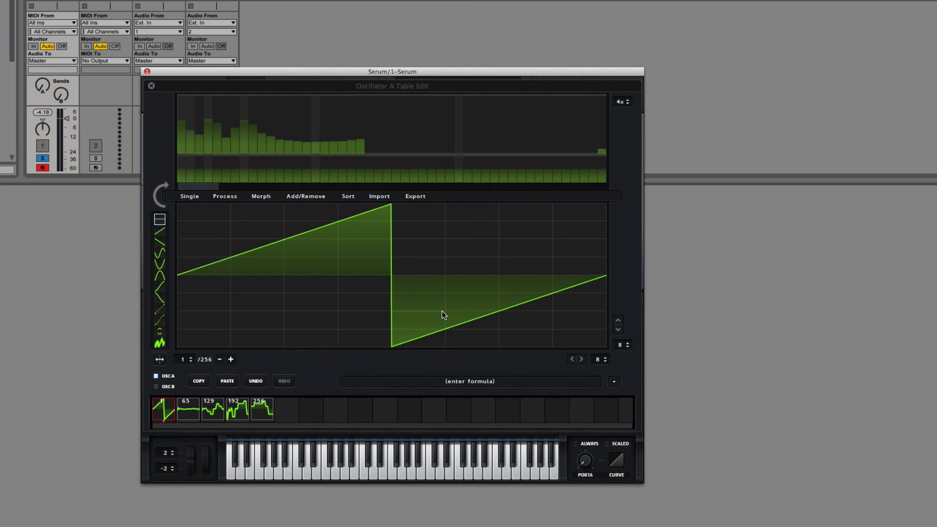
{"action": "left_click", "coordinate": [195, 197]}
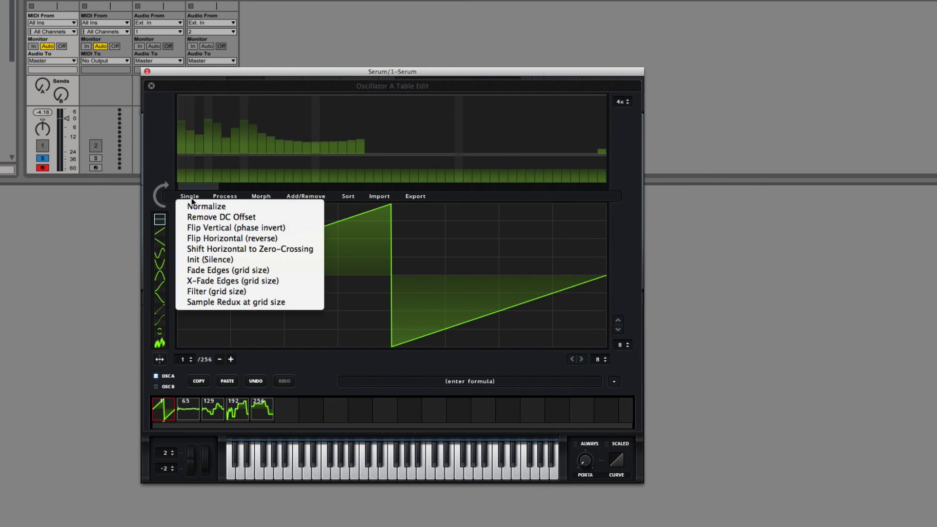
{"action": "left_click", "coordinate": [212, 197]}
{"action": "left_click", "coordinate": [212, 198]}
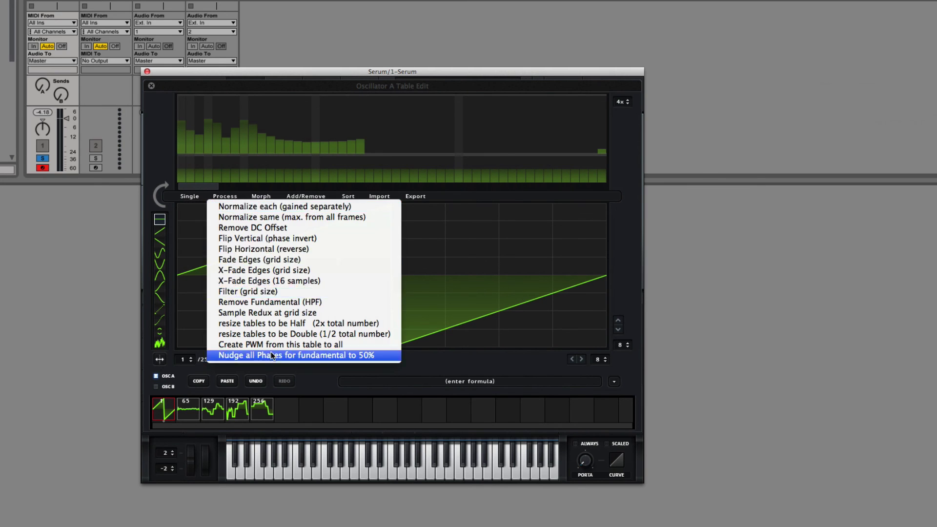
{"action": "left_click", "coordinate": [303, 192]}
{"action": "left_click", "coordinate": [303, 192]}
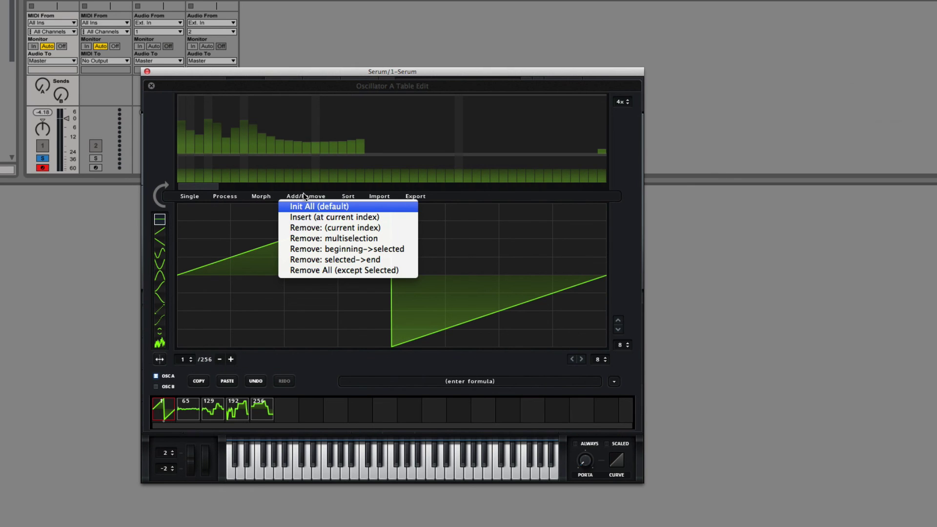
{"action": "left_click", "coordinate": [242, 193]}
{"action": "left_click", "coordinate": [242, 193]}
{"action": "left_click", "coordinate": [192, 195]}
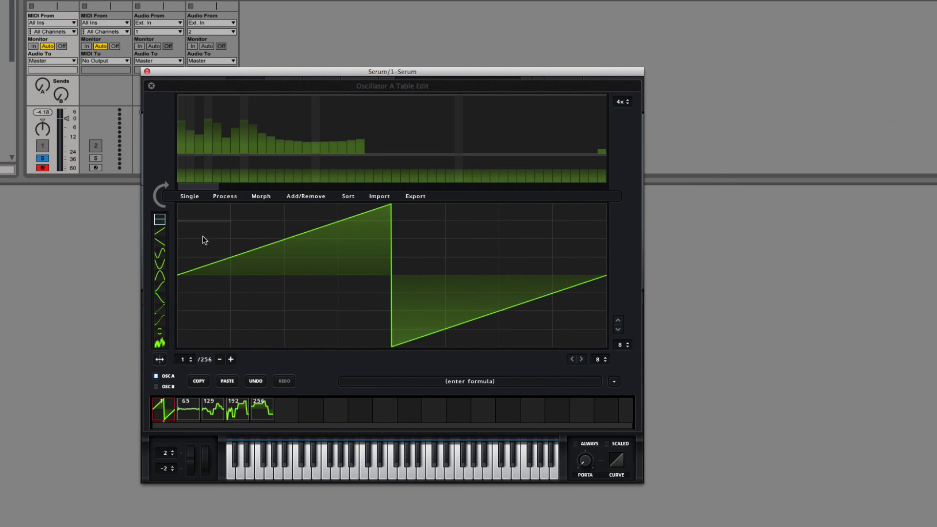
Step: Draw flat steps across frame 1's waveform, clear harmonic bins above bin 7 and paint a low arch over the higher bins
{"action": "left_click", "coordinate": [209, 298]}
{"action": "mouse_move", "coordinate": [211, 302]}
{"action": "left_mouse_down"}
{"action": "mouse_move", "coordinate": [587, 279]}
{"action": "mouse_move", "coordinate": [552, 191]}
{"action": "mouse_move", "coordinate": [486, 259]}
{"action": "mouse_move", "coordinate": [314, 308]}
{"action": "mouse_move", "coordinate": [542, 292]}
{"action": "left_mouse_up"}
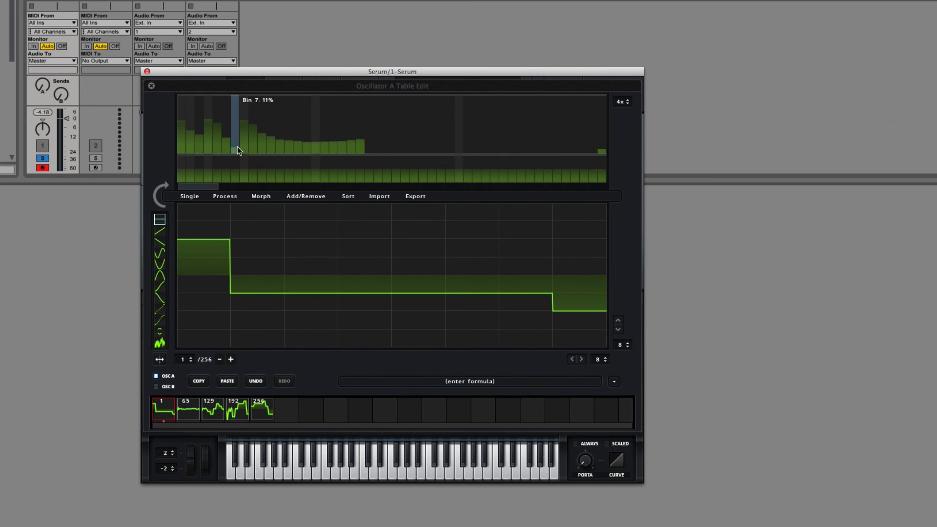
{"action": "left_click", "coordinate": [315, 148]}
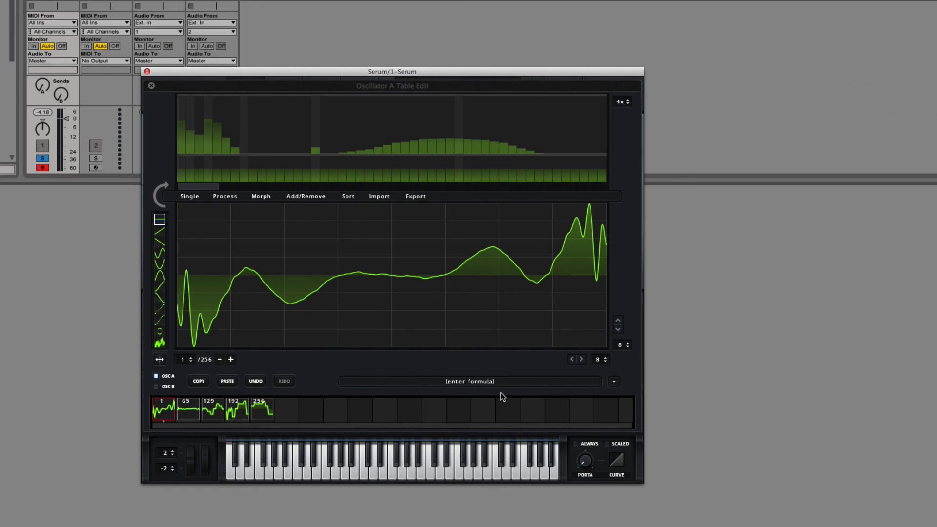
{"action": "left_click", "coordinate": [453, 380]}
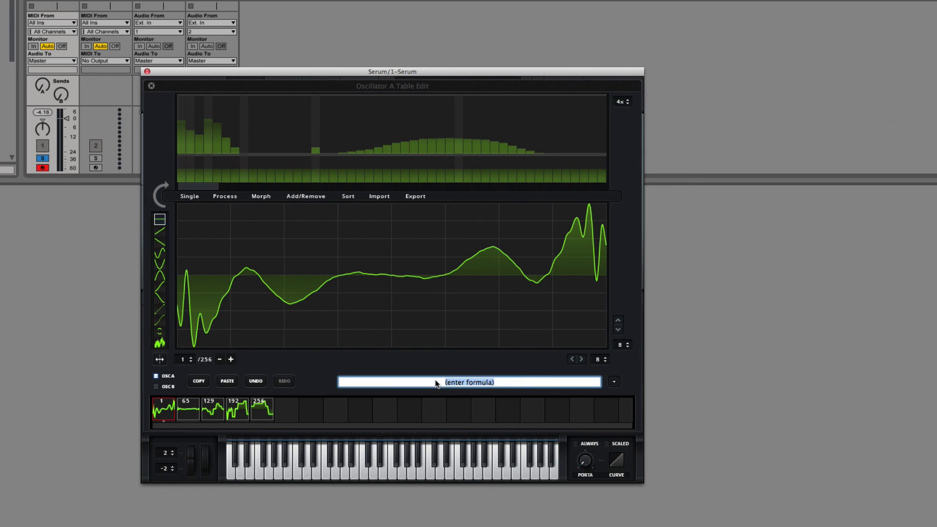
{"action": "left_click", "coordinate": [634, 381]}
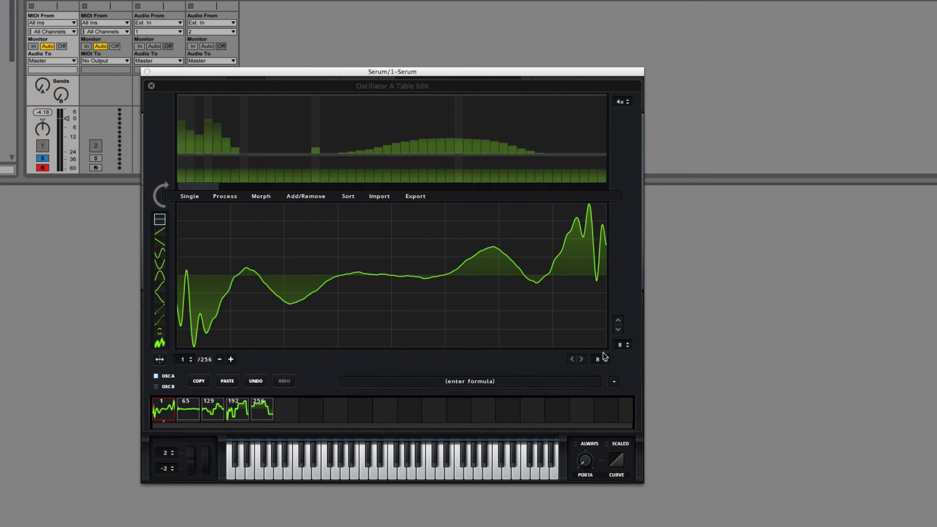